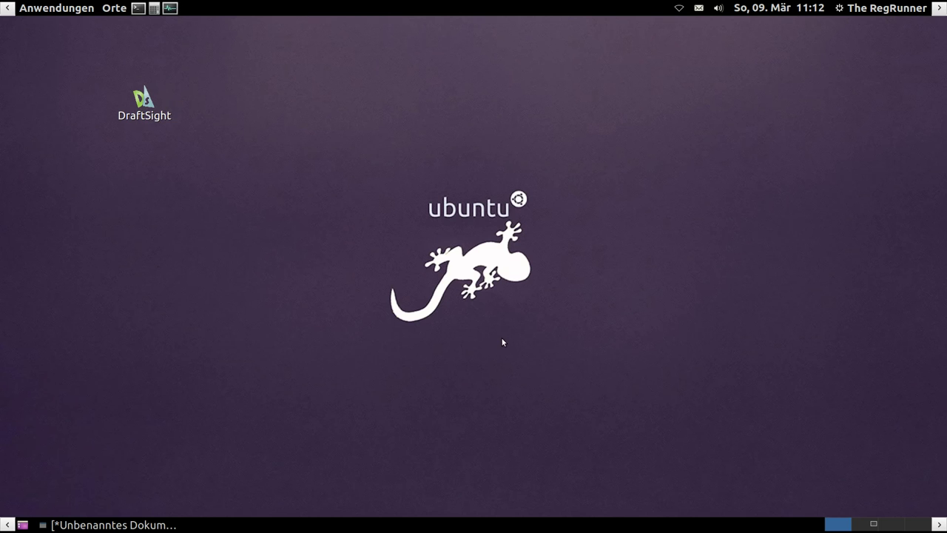
Launch DraftSight and start attaching an image reference via Einfügen > Bildreferenz
{"action": "double_click", "coordinate": [143, 99]}
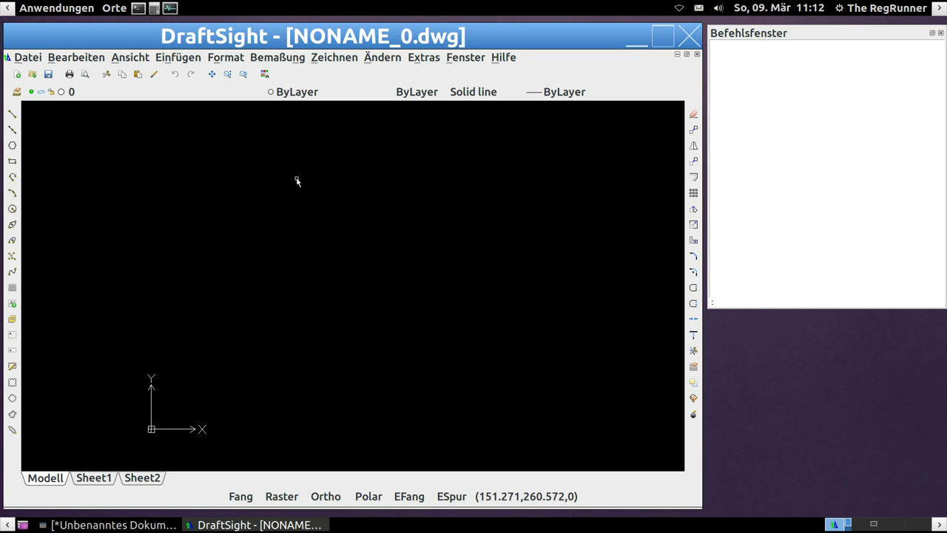
{"action": "left_click", "coordinate": [175, 59]}
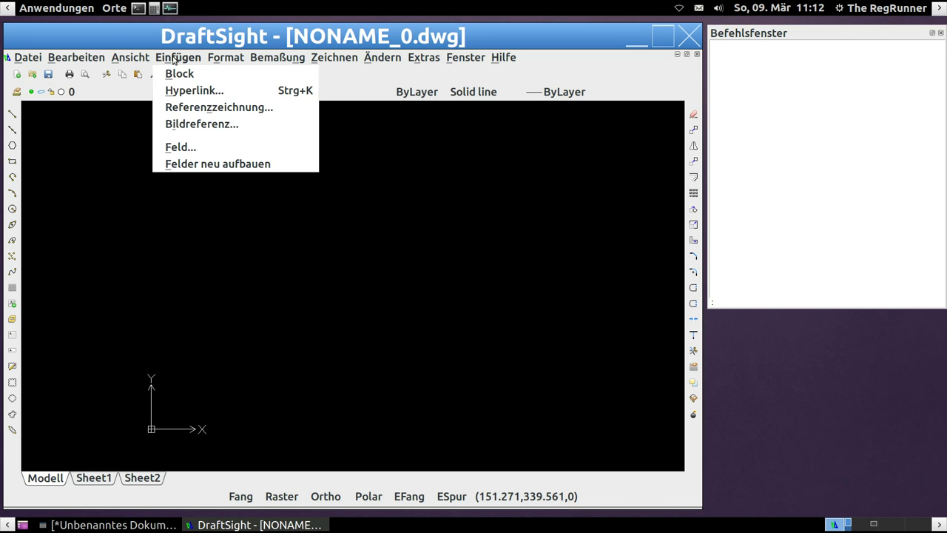
{"action": "left_click", "coordinate": [214, 125]}
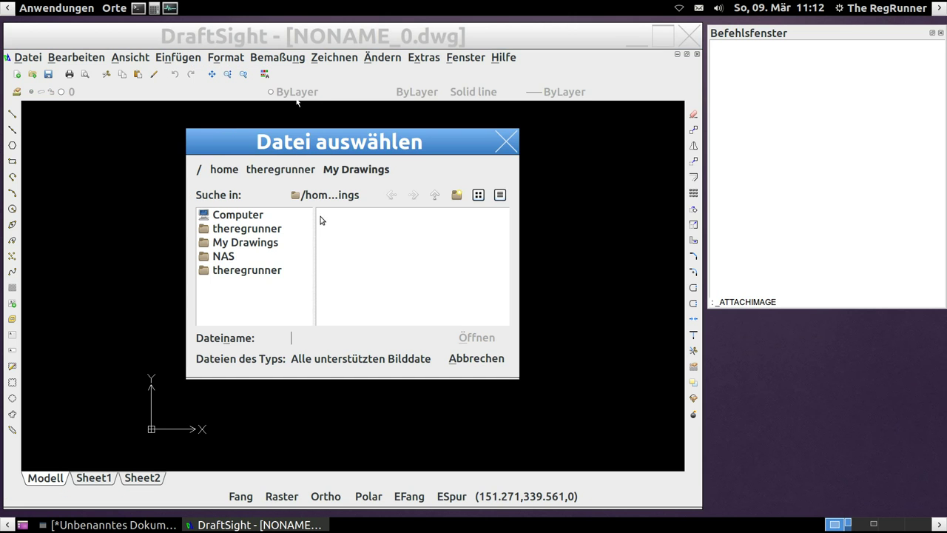
Browse to the Bilder folder and open eidechse.png as the image to attach
{"action": "left_click", "coordinate": [265, 270]}
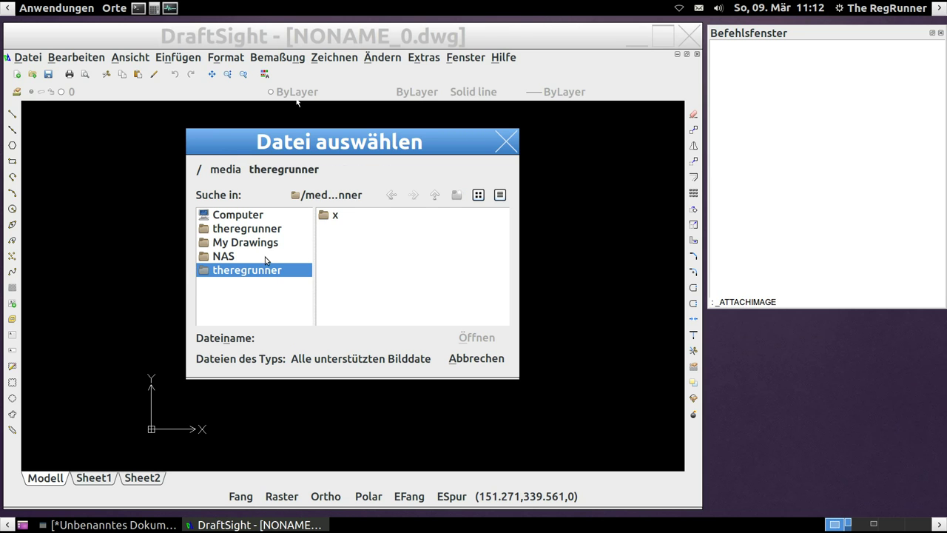
{"action": "left_click", "coordinate": [248, 229]}
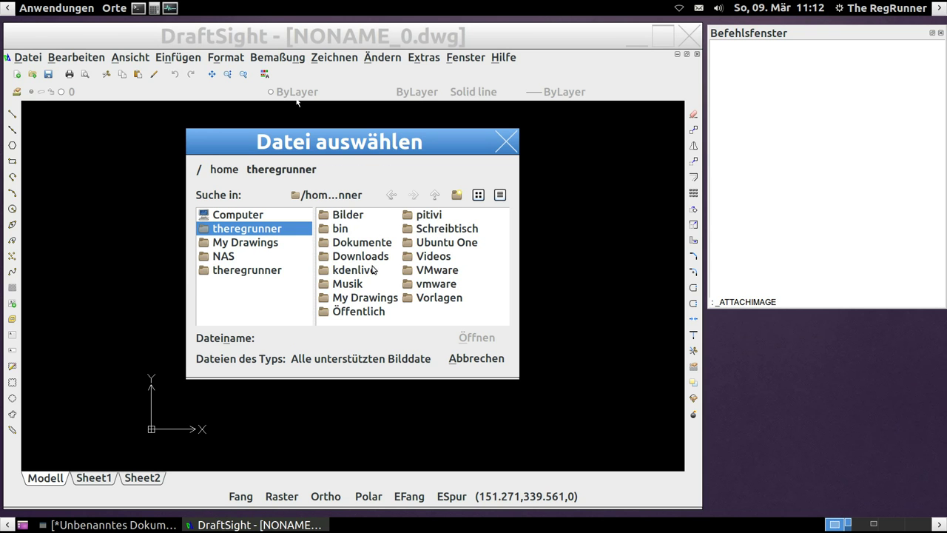
{"action": "double_click", "coordinate": [340, 222]}
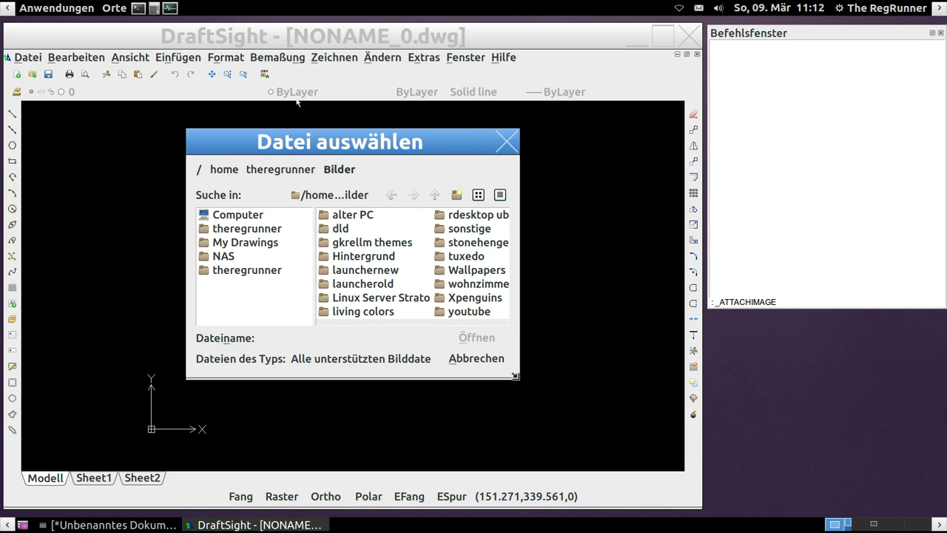
{"action": "left_click_drag", "start_coordinate": [519, 383], "coordinate": [650, 425]}
{"action": "left_click", "coordinate": [481, 286]}
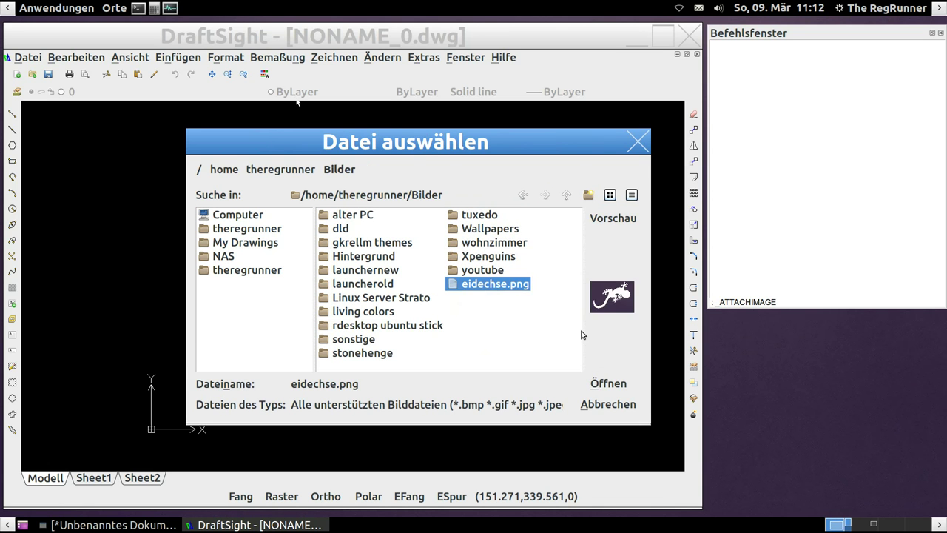
{"action": "left_click", "coordinate": [611, 384]}
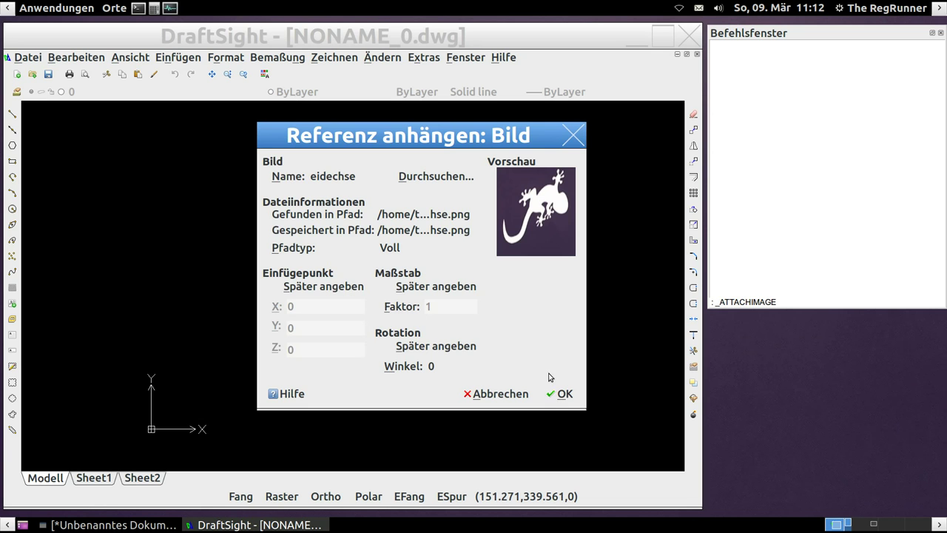
Confirm Referenz anhängen, pick the insertion point and scale for eidechse.png, then zoom around it
{"action": "left_click", "coordinate": [566, 394]}
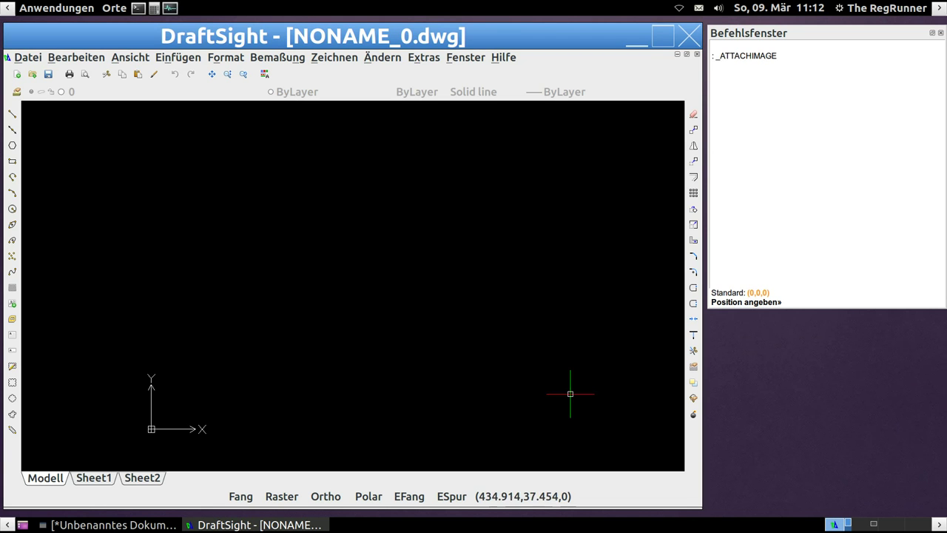
{"action": "left_click", "coordinate": [194, 387]}
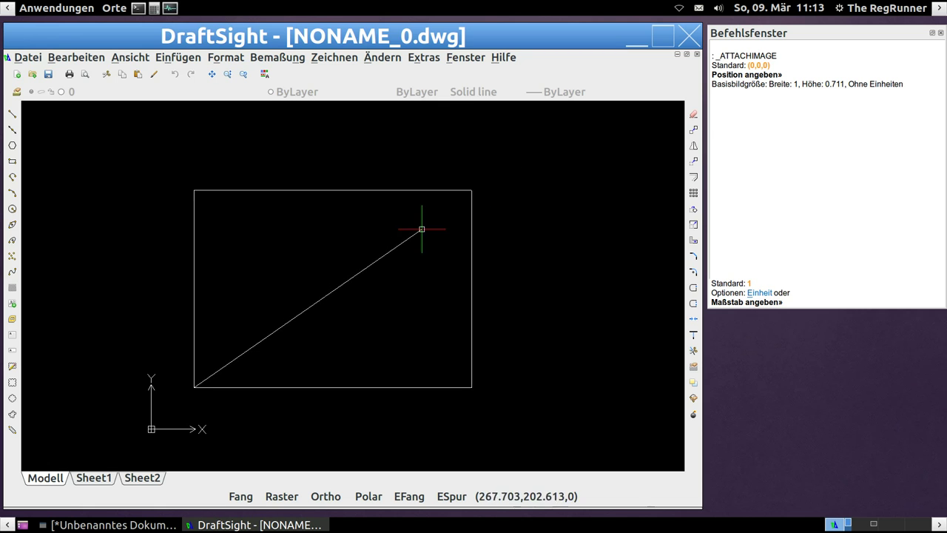
{"action": "left_click", "coordinate": [478, 190]}
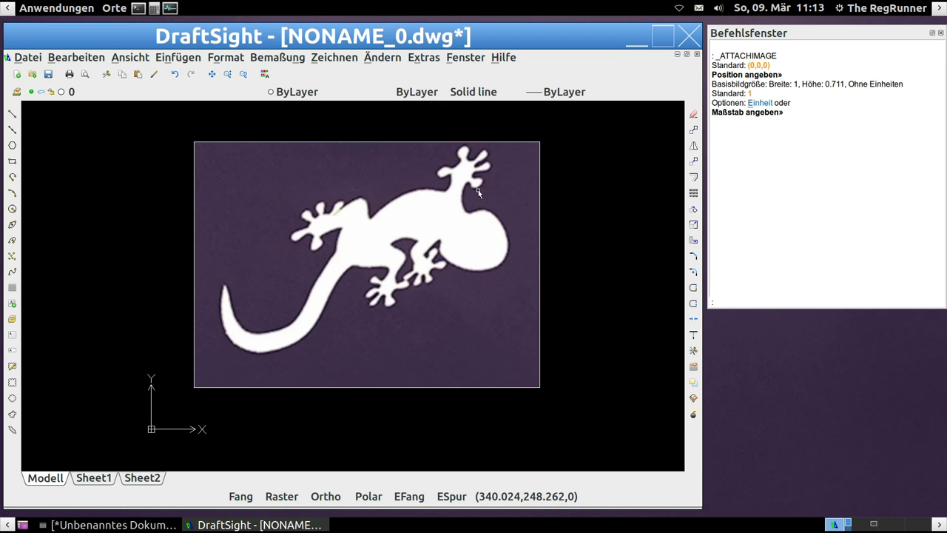
{"action": "scroll", "coordinate": [488, 234], "scroll_direction": "down", "scroll_amount": 3}
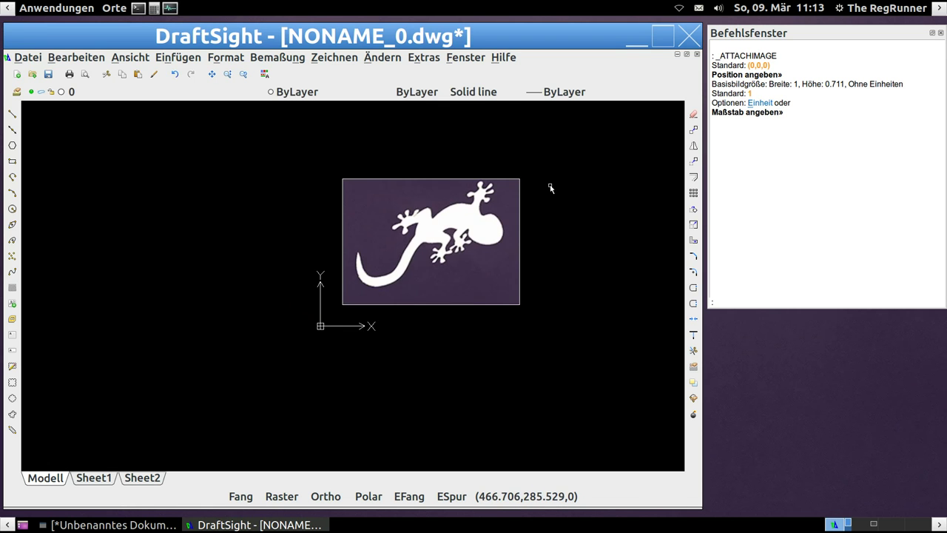
{"action": "scroll", "coordinate": [551, 188], "scroll_direction": "up", "scroll_amount": 2}
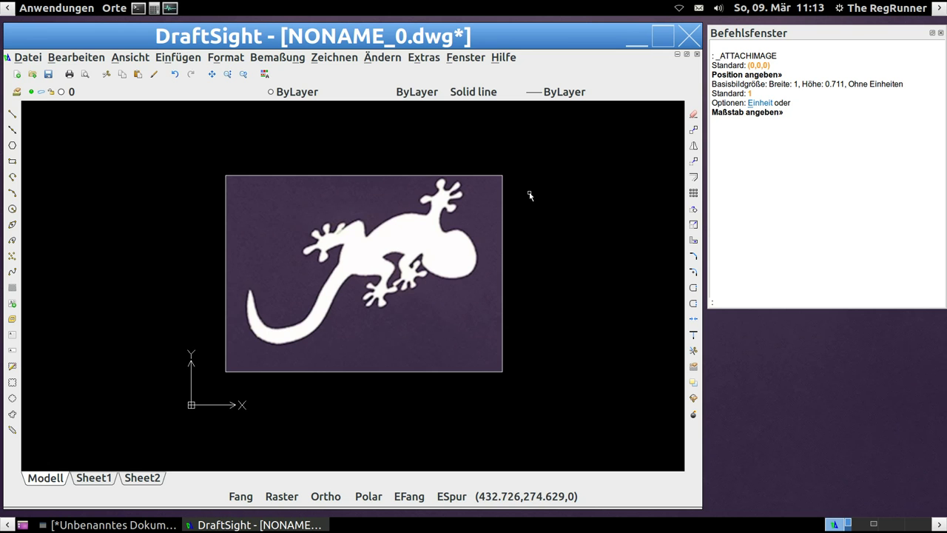
{"action": "scroll", "coordinate": [419, 268], "scroll_direction": "up", "scroll_amount": 3}
{"action": "scroll", "coordinate": [432, 308], "scroll_direction": "up", "scroll_amount": 2}
{"action": "scroll", "coordinate": [433, 308], "scroll_direction": "up", "scroll_amount": 2}
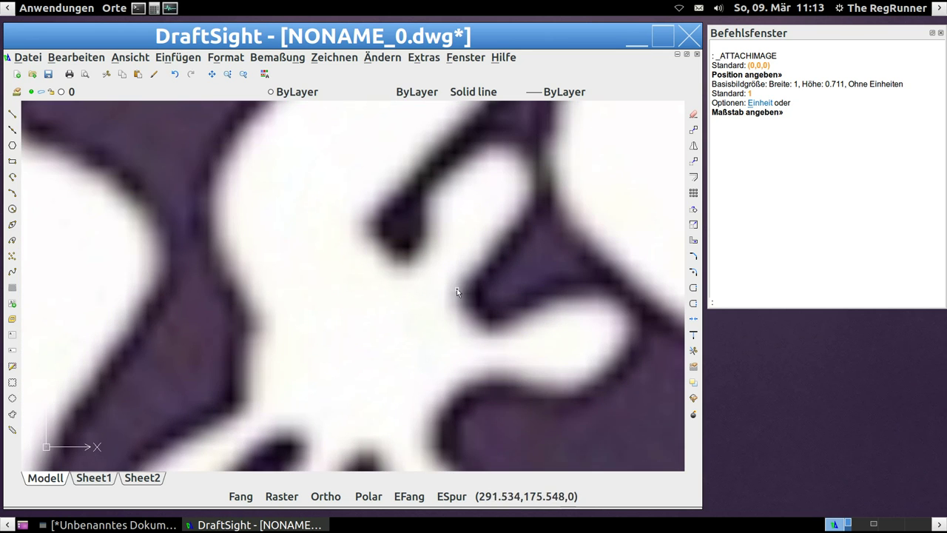
{"action": "scroll", "coordinate": [504, 283], "scroll_direction": "up", "scroll_amount": 2}
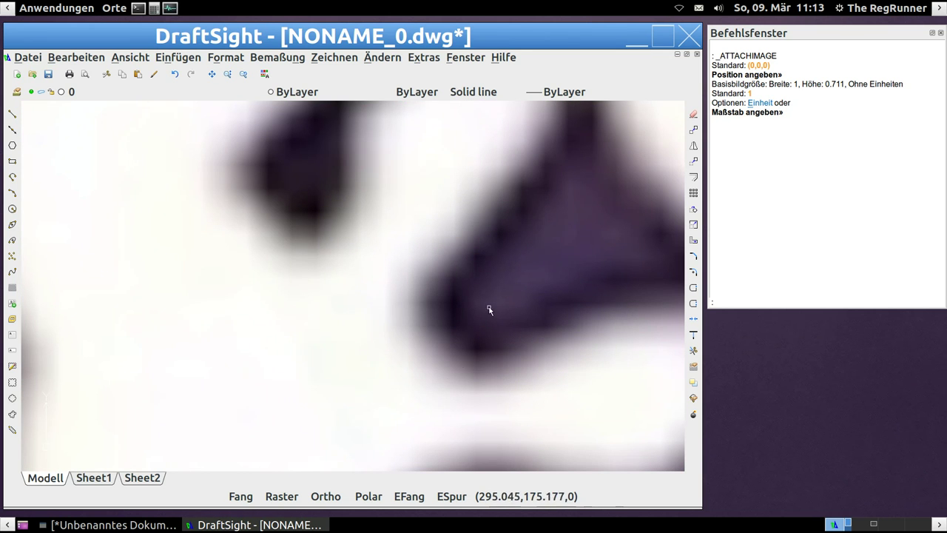
{"action": "scroll", "coordinate": [492, 305], "scroll_direction": "down", "scroll_amount": 2}
{"action": "scroll", "coordinate": [518, 329], "scroll_direction": "down", "scroll_amount": 1}
{"action": "scroll", "coordinate": [540, 363], "scroll_direction": "up", "scroll_amount": 1}
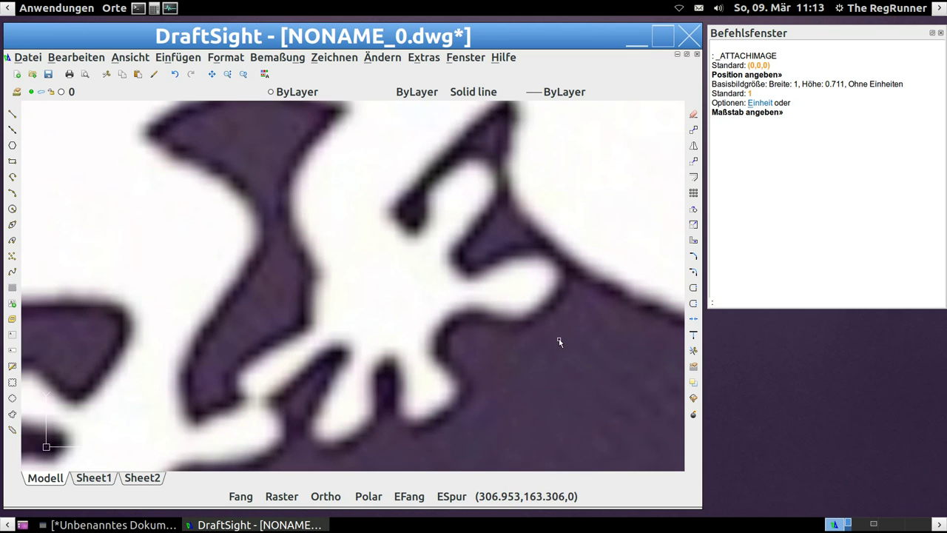
{"action": "scroll", "coordinate": [548, 336], "scroll_direction": "up", "scroll_amount": 1}
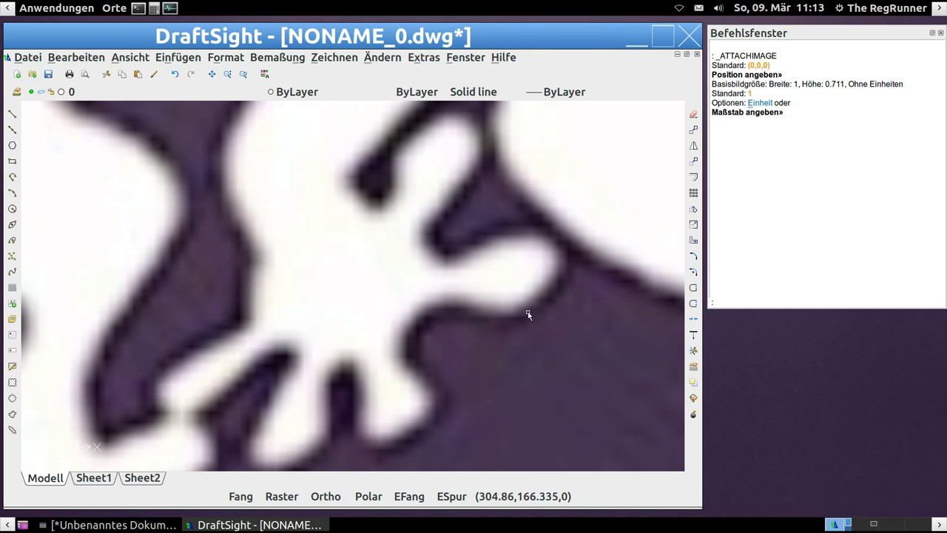
{"action": "scroll", "coordinate": [518, 311], "scroll_direction": "down", "scroll_amount": 2}
{"action": "scroll", "coordinate": [423, 289], "scroll_direction": "down", "scroll_amount": 2}
{"action": "scroll", "coordinate": [422, 289], "scroll_direction": "down", "scroll_amount": 3}
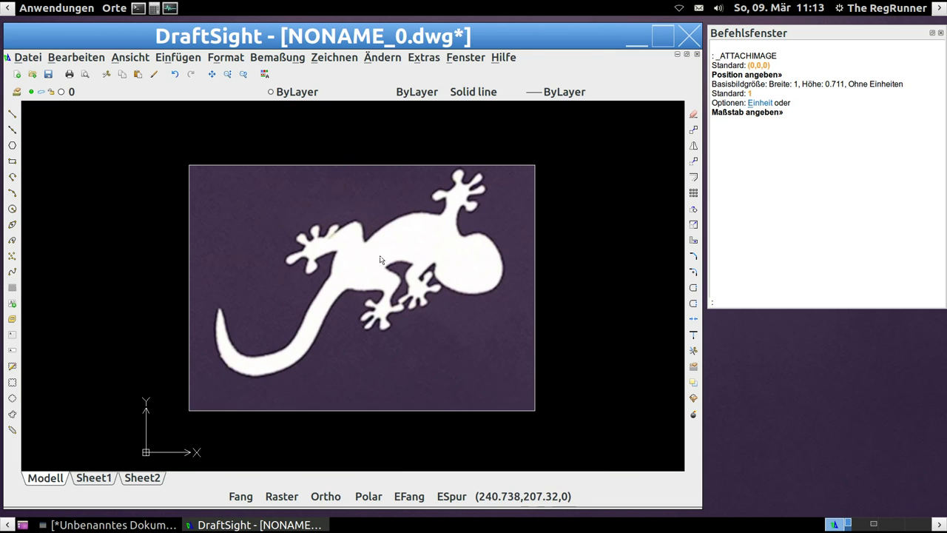
{"action": "scroll", "coordinate": [380, 259], "scroll_direction": "up", "scroll_amount": 1}
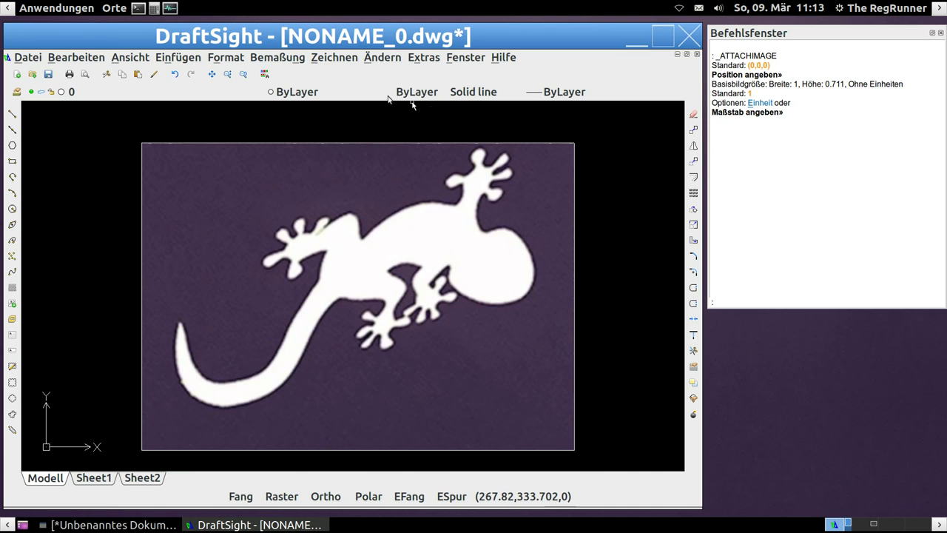
Set the current colour to Rot (red) and the current lineweight to 1.06 mm
{"action": "left_click", "coordinate": [298, 94]}
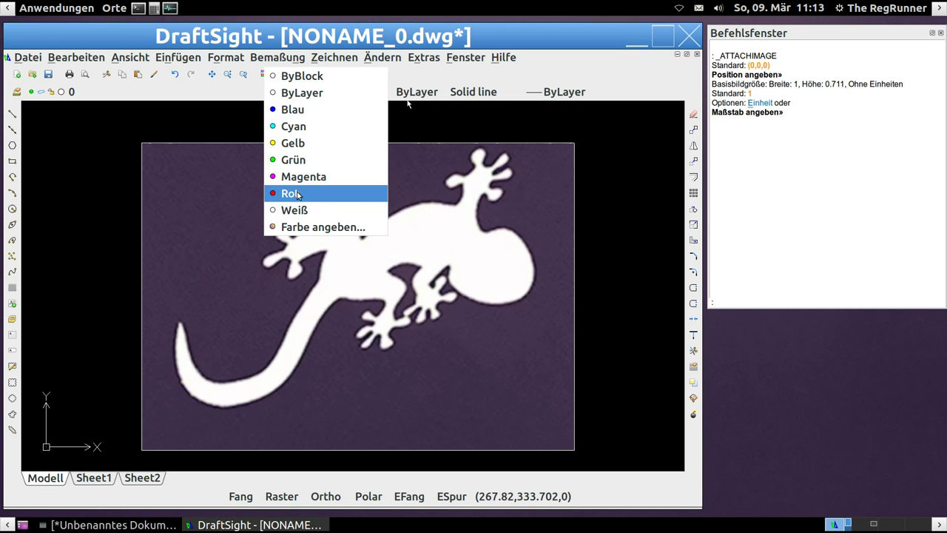
{"action": "left_click", "coordinate": [298, 194]}
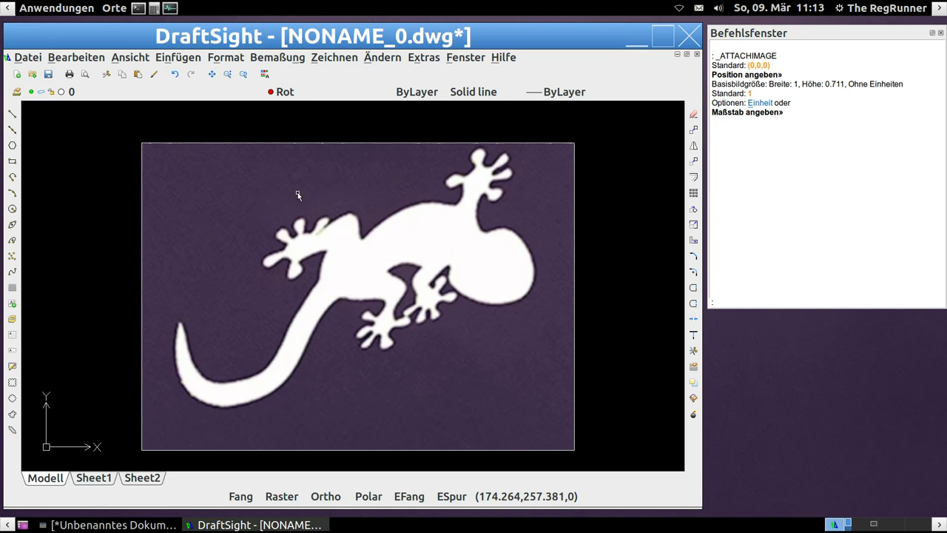
{"action": "left_click", "coordinate": [556, 102]}
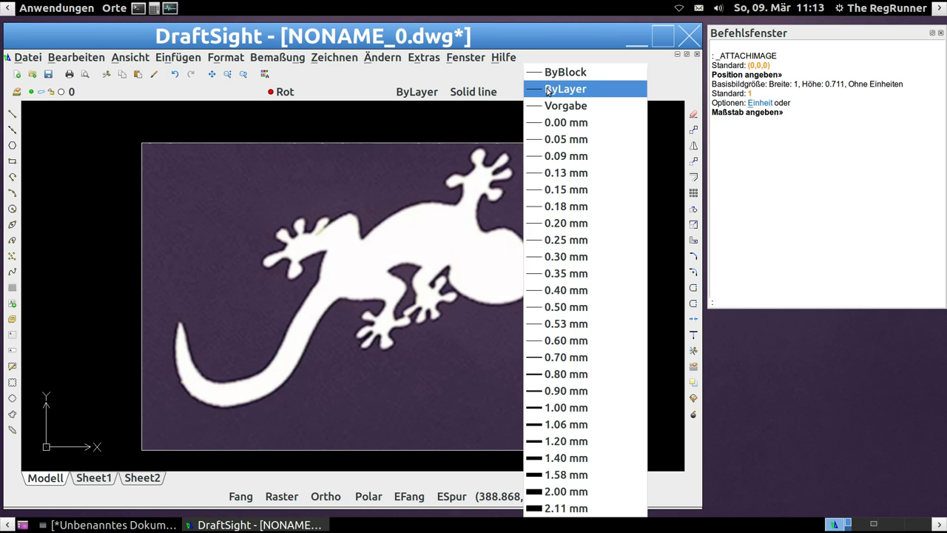
{"action": "left_click", "coordinate": [556, 424]}
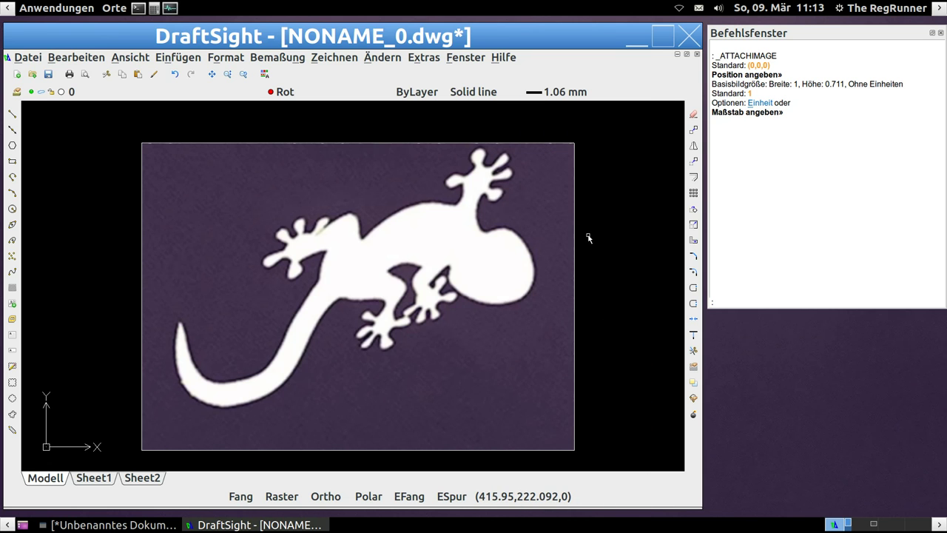
{"action": "scroll", "coordinate": [590, 238], "scroll_direction": "down", "scroll_amount": 2}
{"action": "scroll", "coordinate": [619, 247], "scroll_direction": "up", "scroll_amount": 2}
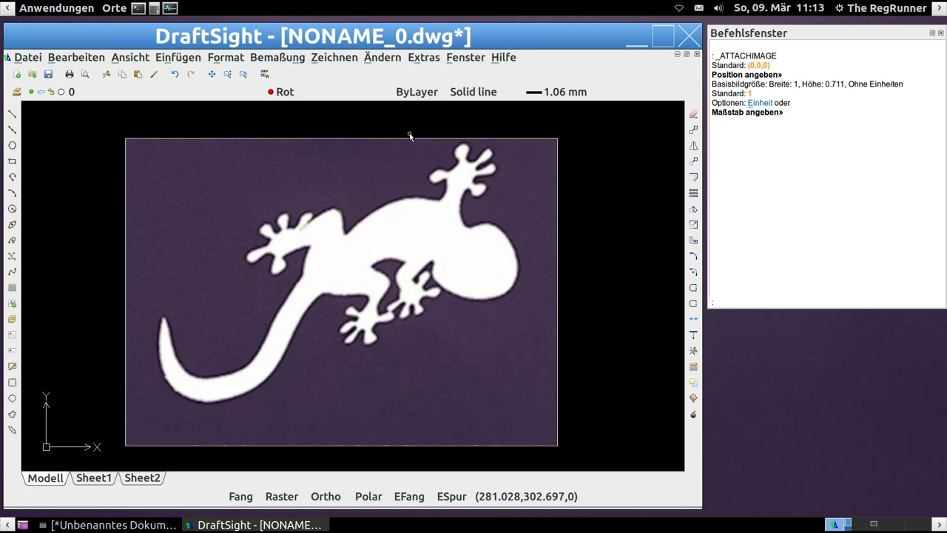
Enable Stärke im Grafikbereich anzeigen in the Linienstärke settings and apply it
{"action": "left_click", "coordinate": [226, 57]}
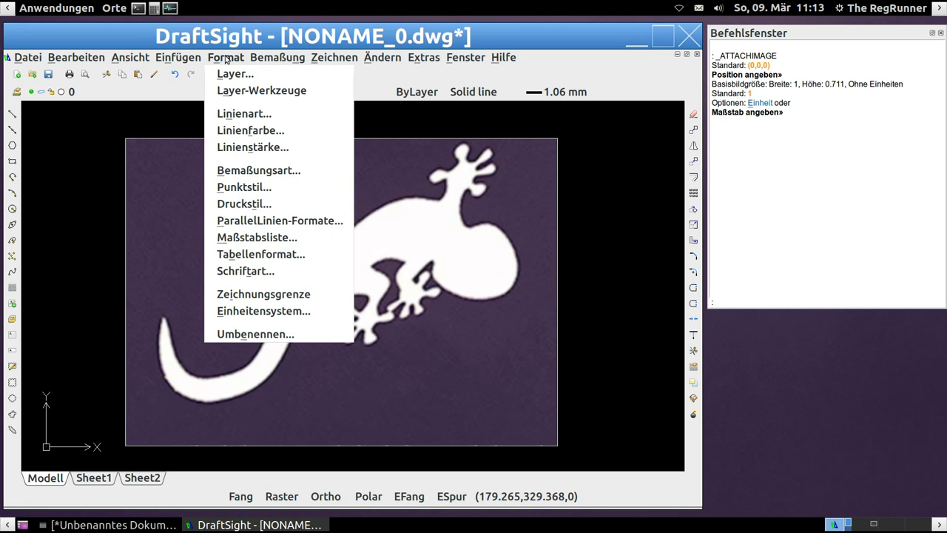
{"action": "left_click", "coordinate": [267, 148]}
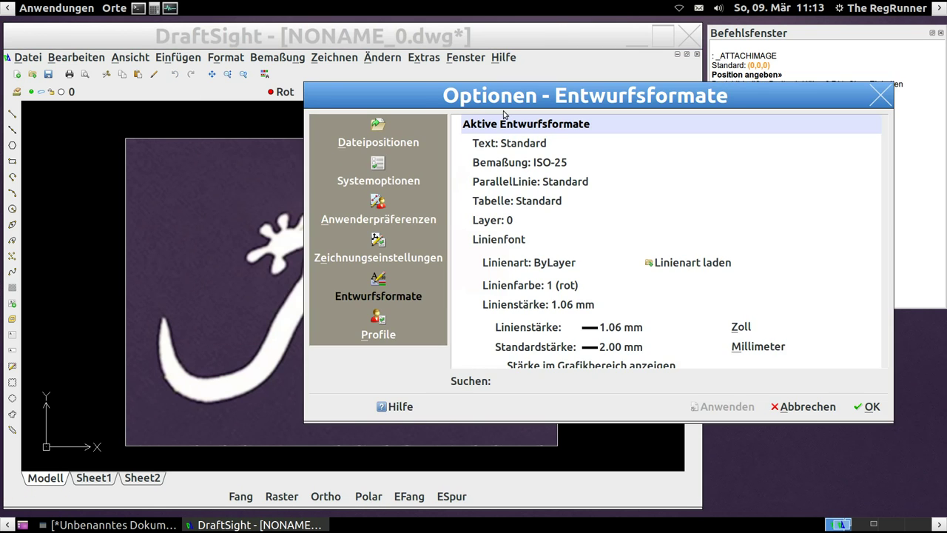
{"action": "left_click_drag", "start_coordinate": [510, 101], "coordinate": [413, 59]}
{"action": "scroll", "coordinate": [545, 158], "scroll_direction": "down", "scroll_amount": 3}
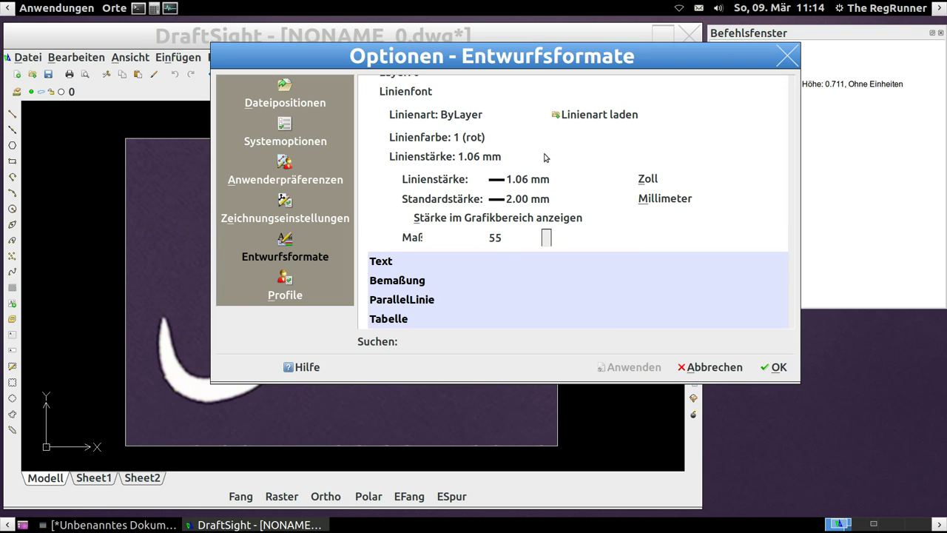
{"action": "left_click", "coordinate": [416, 219]}
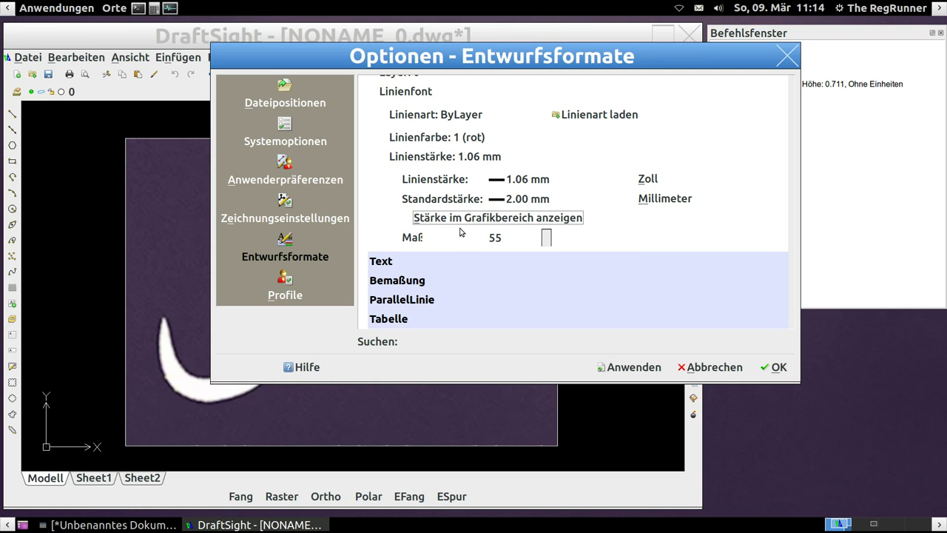
{"action": "left_click", "coordinate": [635, 368]}
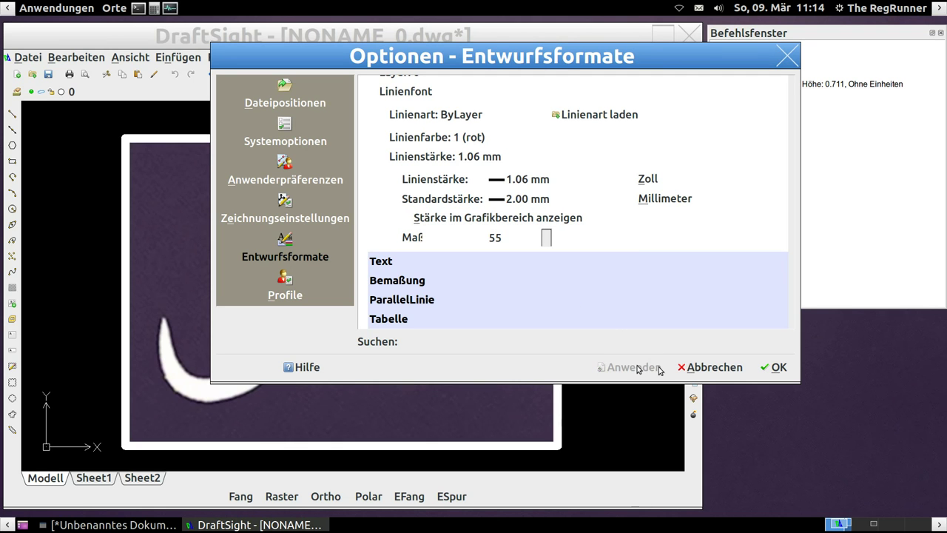
{"action": "left_click", "coordinate": [781, 372]}
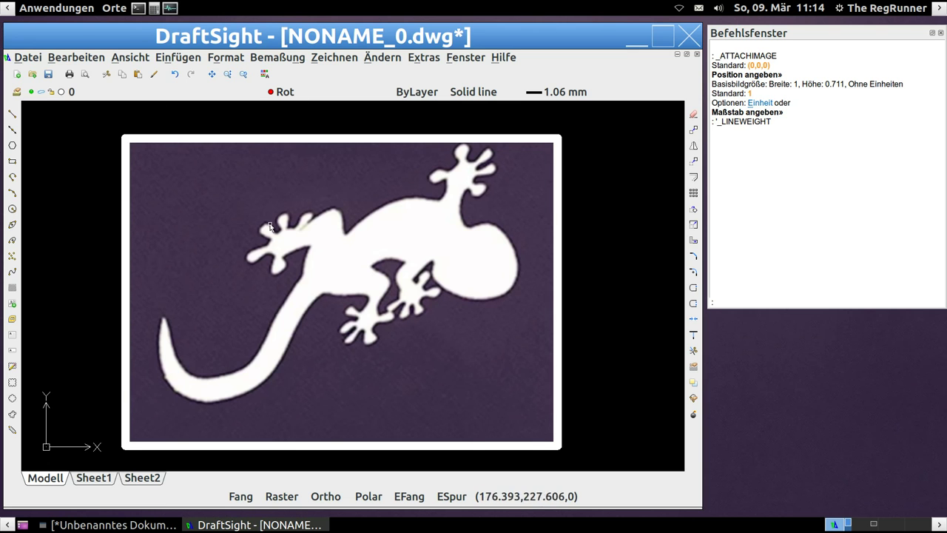
Zoom into the gecko's head, start a three-point arc, and switch the Raster grid on
{"action": "scroll", "coordinate": [542, 273], "scroll_direction": "up", "scroll_amount": 1}
{"action": "scroll", "coordinate": [542, 272], "scroll_direction": "up", "scroll_amount": 1}
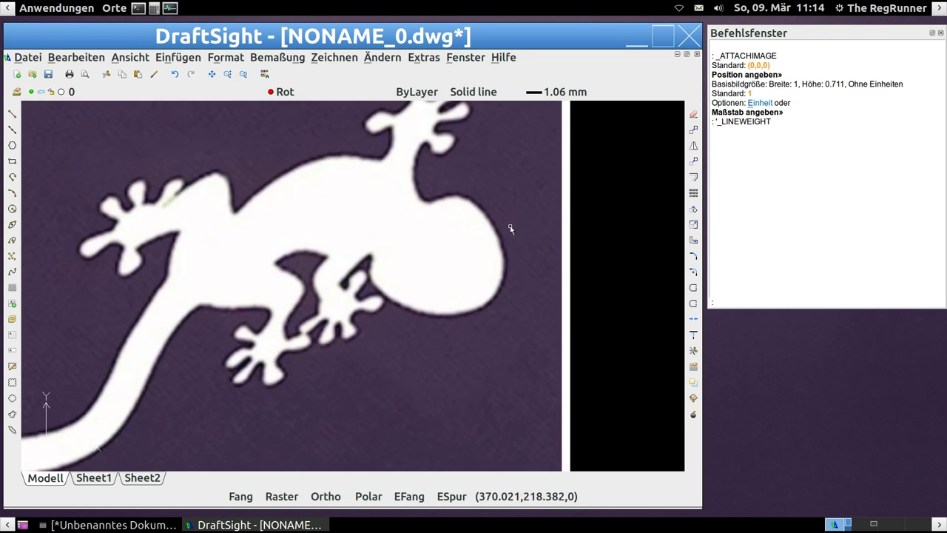
{"action": "scroll", "coordinate": [510, 226], "scroll_direction": "up", "scroll_amount": 1}
{"action": "scroll", "coordinate": [546, 292], "scroll_direction": "up", "scroll_amount": 1}
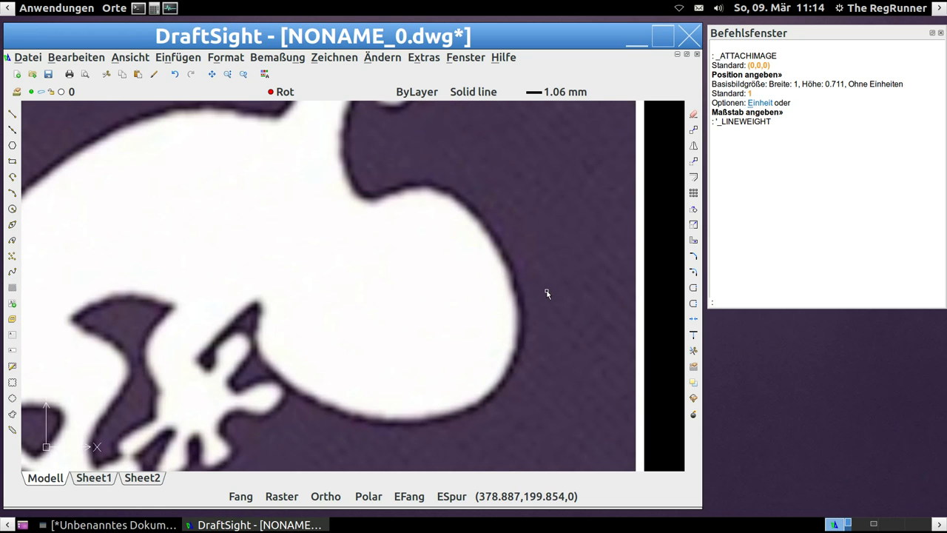
{"action": "scroll", "coordinate": [547, 294], "scroll_direction": "up", "scroll_amount": 1}
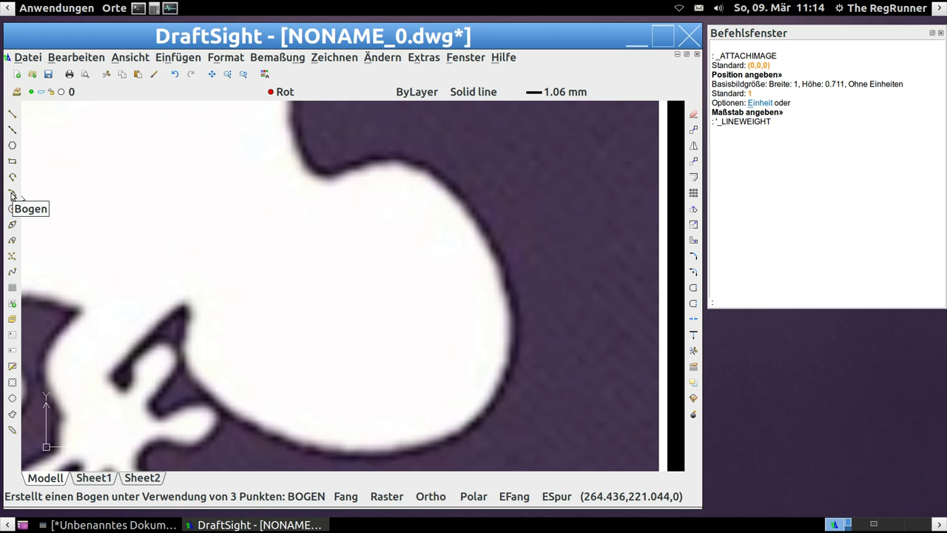
{"action": "left_click", "coordinate": [12, 194]}
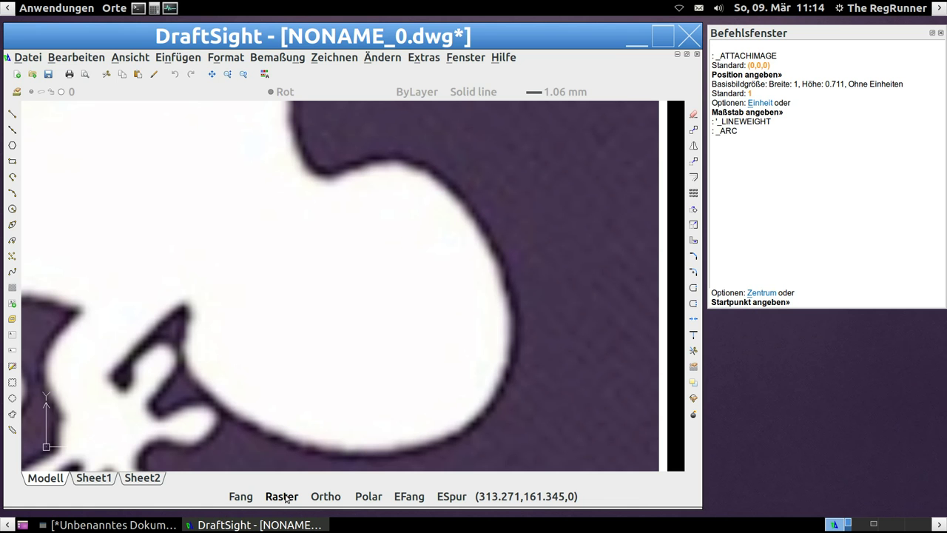
{"action": "left_click", "coordinate": [282, 497]}
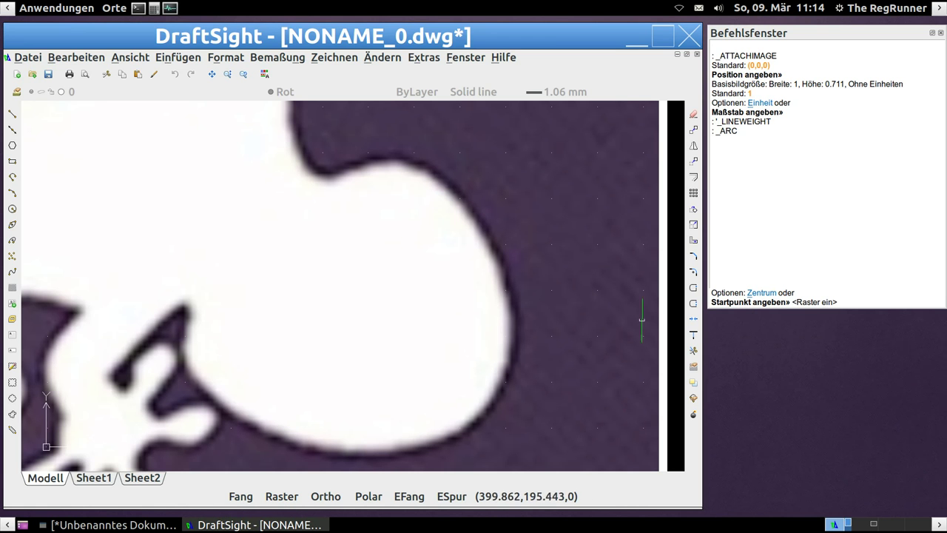
{"action": "scroll", "coordinate": [597, 242], "scroll_direction": "down", "scroll_amount": 3}
{"action": "scroll", "coordinate": [597, 241], "scroll_direction": "down", "scroll_amount": 2}
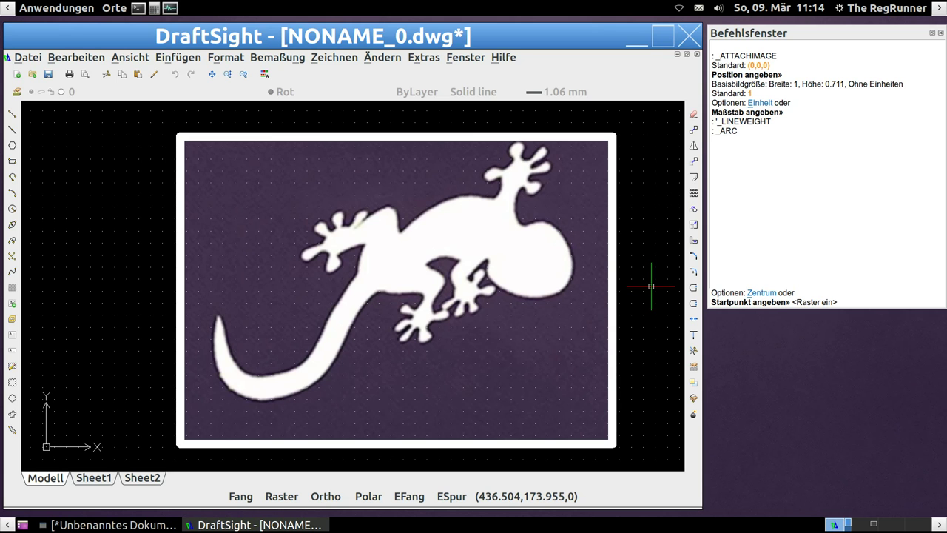
Turn on Fang grid snapping and cancel the unfinished arc
{"action": "left_click", "coordinate": [243, 497]}
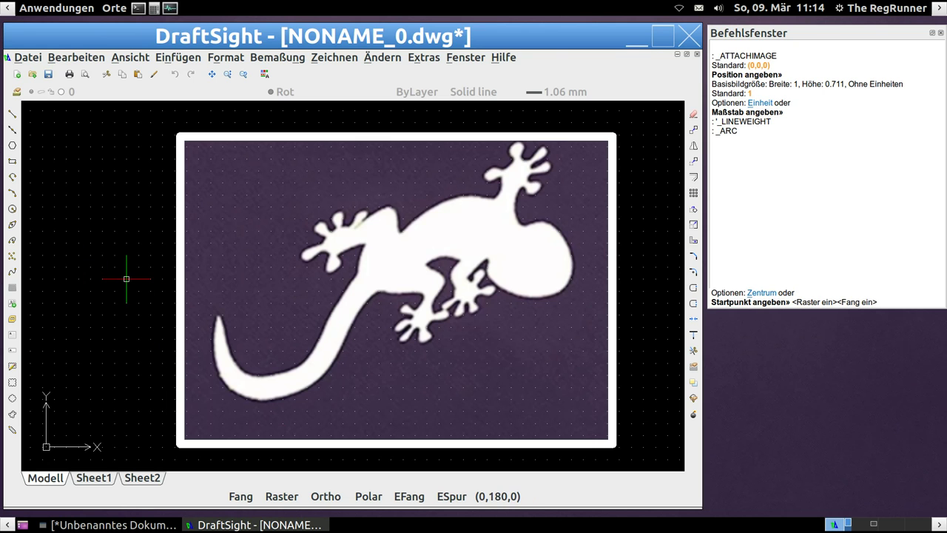
{"action": "scroll", "coordinate": [85, 207], "scroll_direction": "up", "scroll_amount": 3}
{"action": "scroll", "coordinate": [106, 205], "scroll_direction": "up", "scroll_amount": 2}
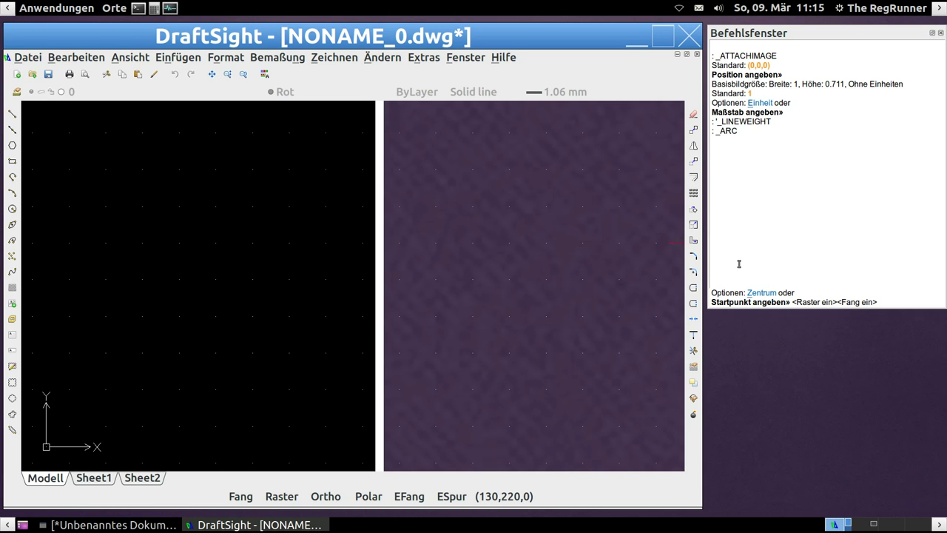
{"action": "left_click", "coordinate": [889, 304]}
{"action": "key", "text": "Escape"}
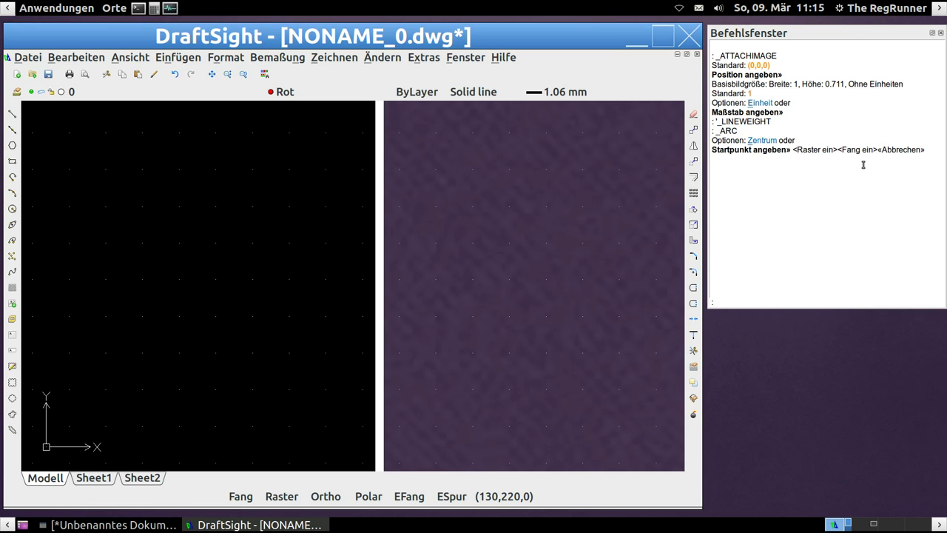
Switch the Raster grid off and start the Line tool
{"action": "left_click", "coordinate": [935, 160]}
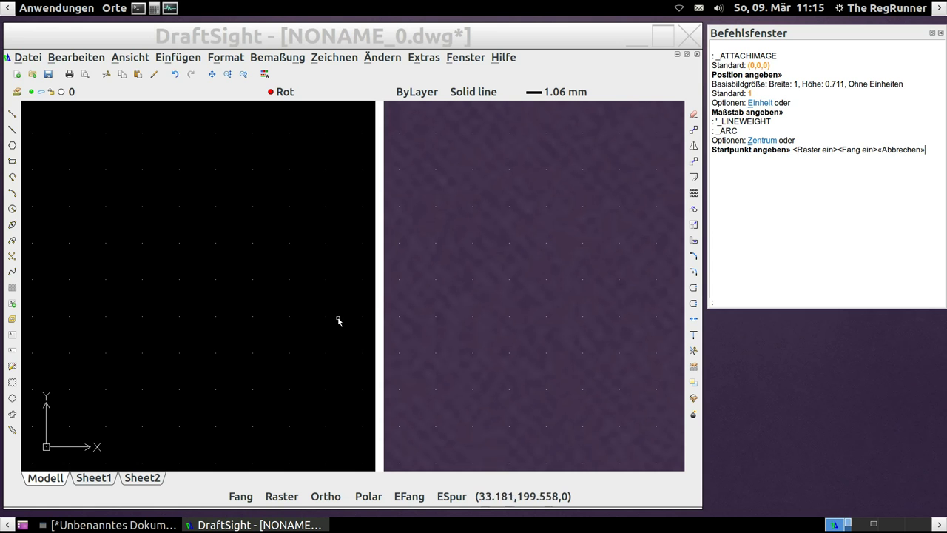
{"action": "left_click", "coordinate": [281, 497]}
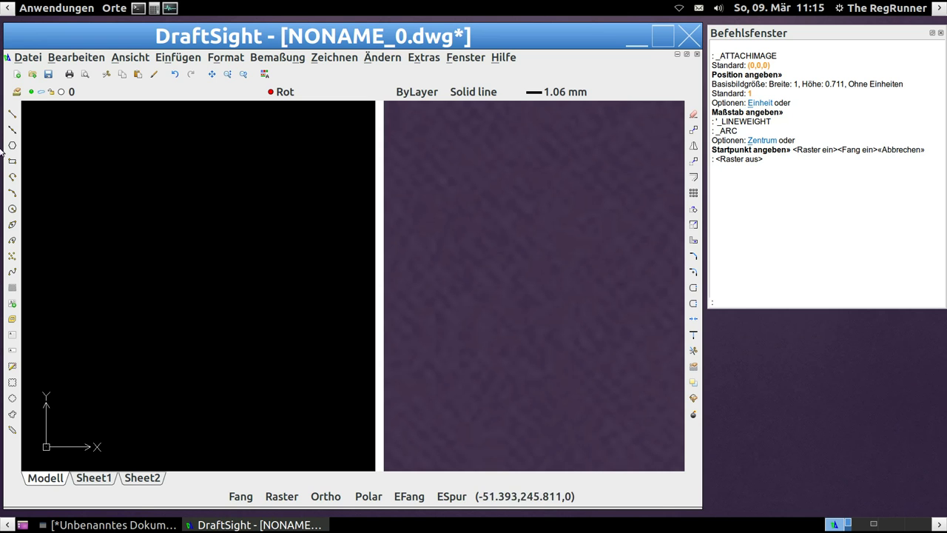
{"action": "left_click", "coordinate": [11, 113]}
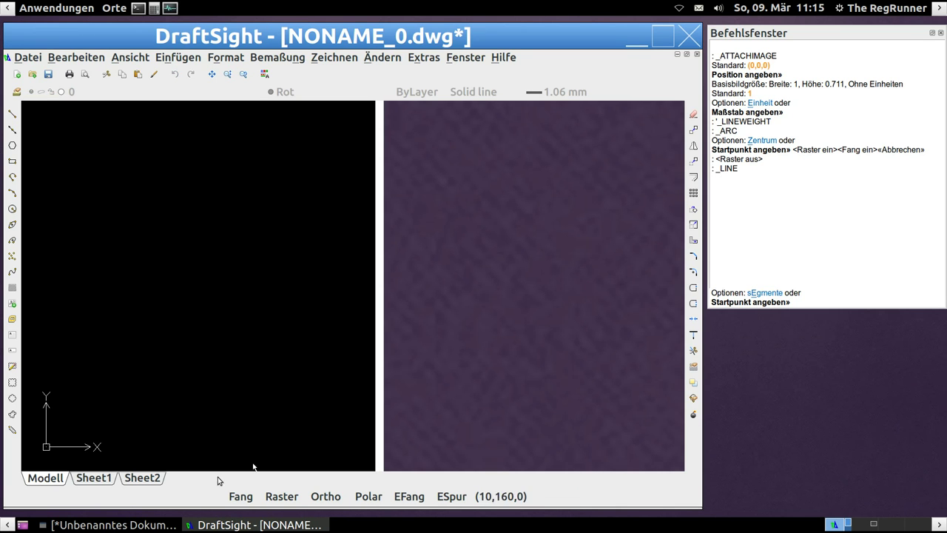
Turn Fang off and draw a sloped red segment on the left of the drawing
{"action": "left_click", "coordinate": [239, 501]}
{"action": "left_click", "coordinate": [109, 263]}
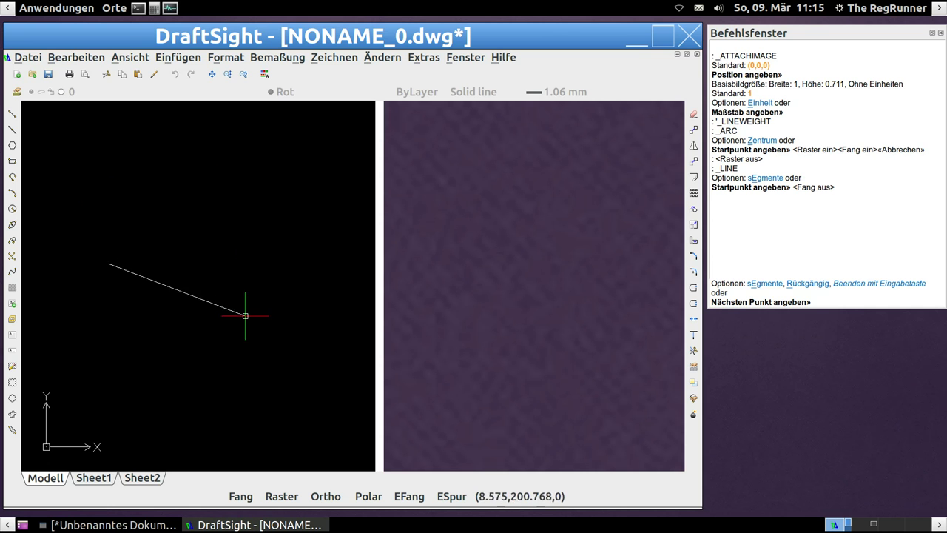
{"action": "left_click", "coordinate": [282, 318]}
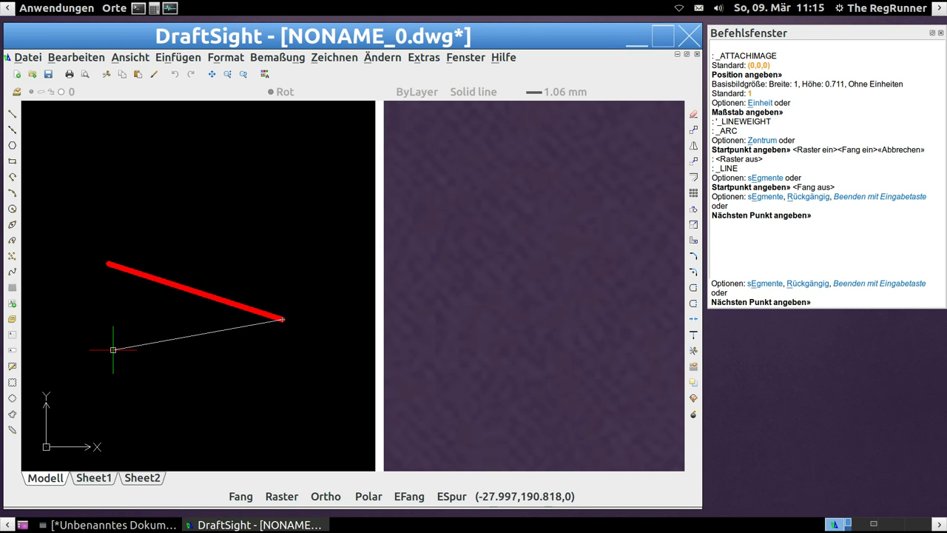
With Ortho on, continue the line up, left, down, right, up and left, then begin an @ coordinate
{"action": "left_click", "coordinate": [326, 497]}
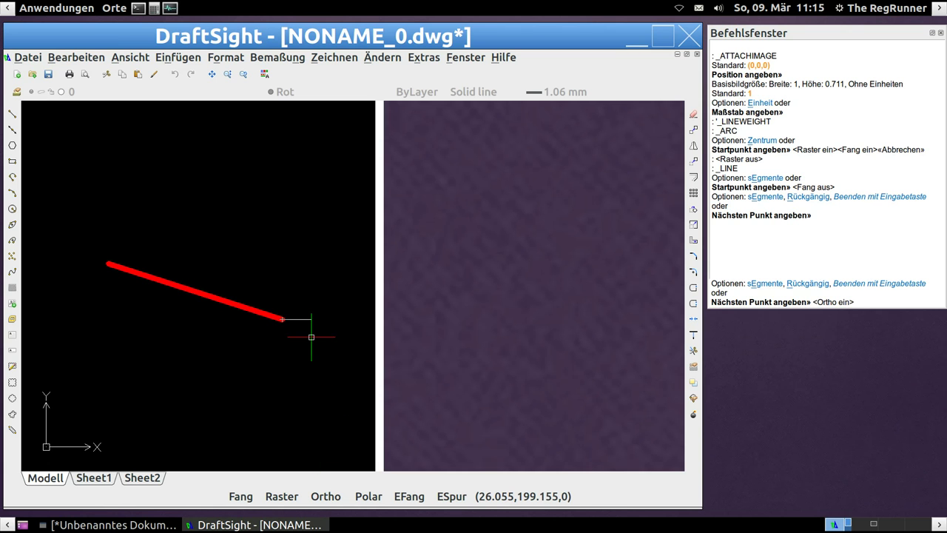
{"action": "left_click", "coordinate": [282, 161]}
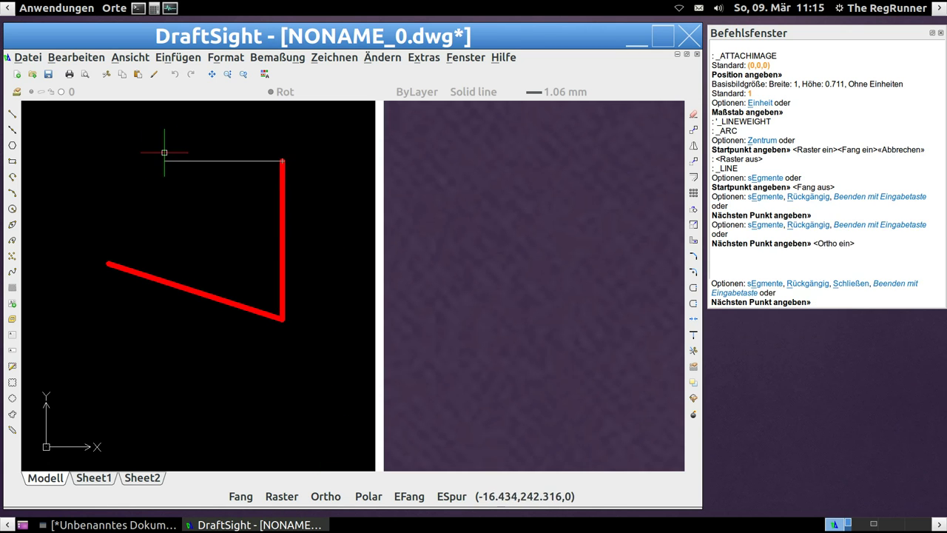
{"action": "left_click", "coordinate": [88, 148]}
{"action": "left_click", "coordinate": [88, 380]}
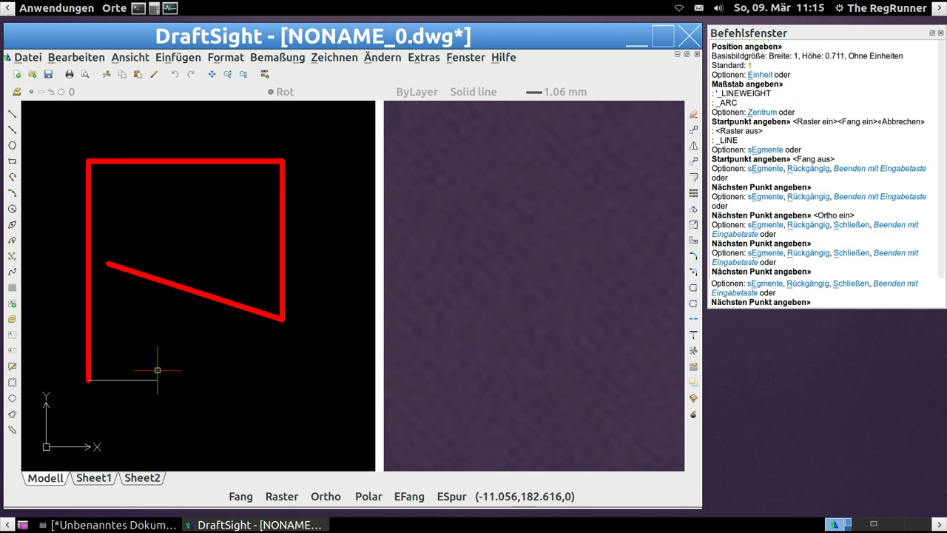
{"action": "left_click", "coordinate": [260, 380]}
{"action": "left_click", "coordinate": [261, 340]}
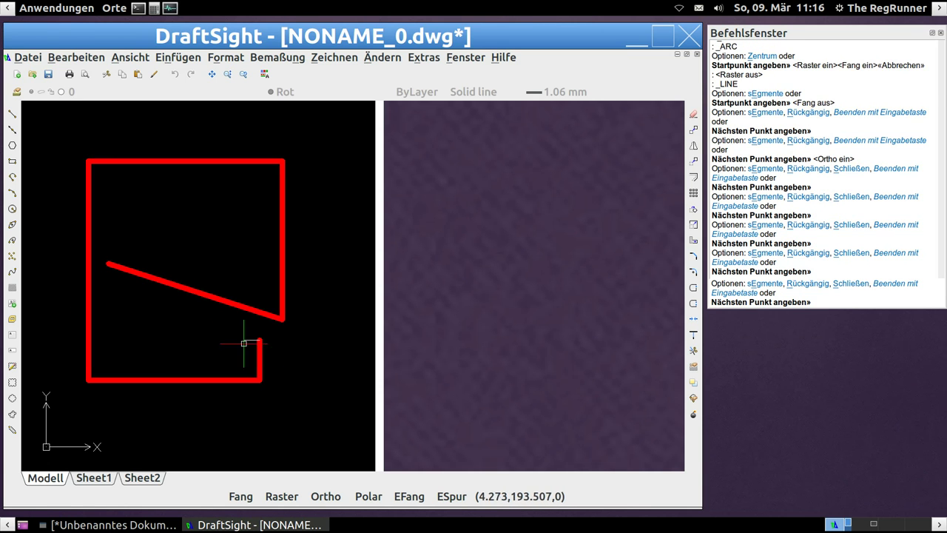
{"action": "left_click", "coordinate": [171, 340]}
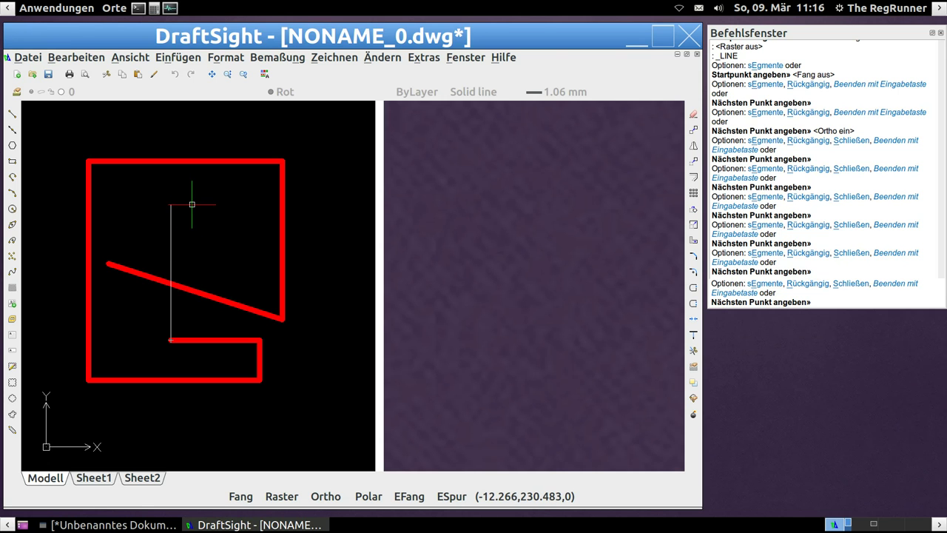
{"action": "left_click", "coordinate": [826, 302]}
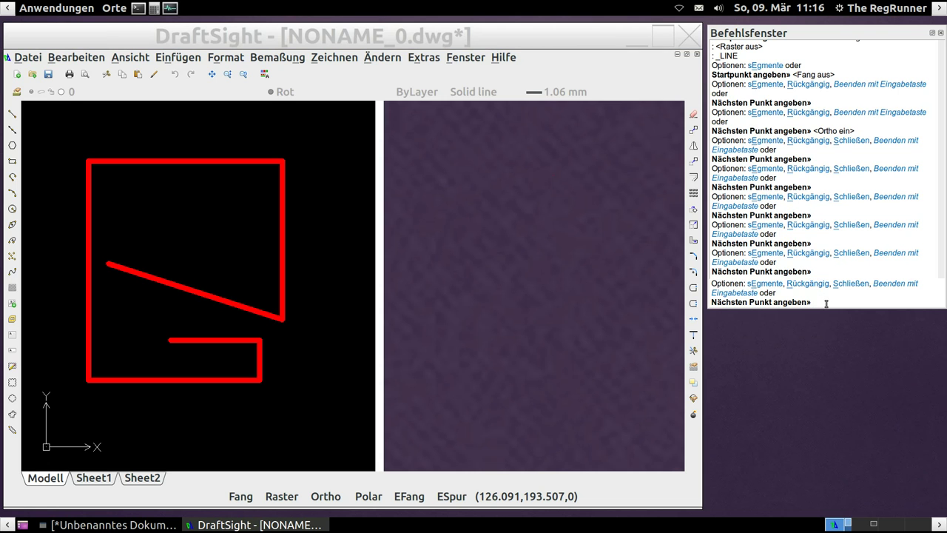
{"action": "type", "text": "@"}
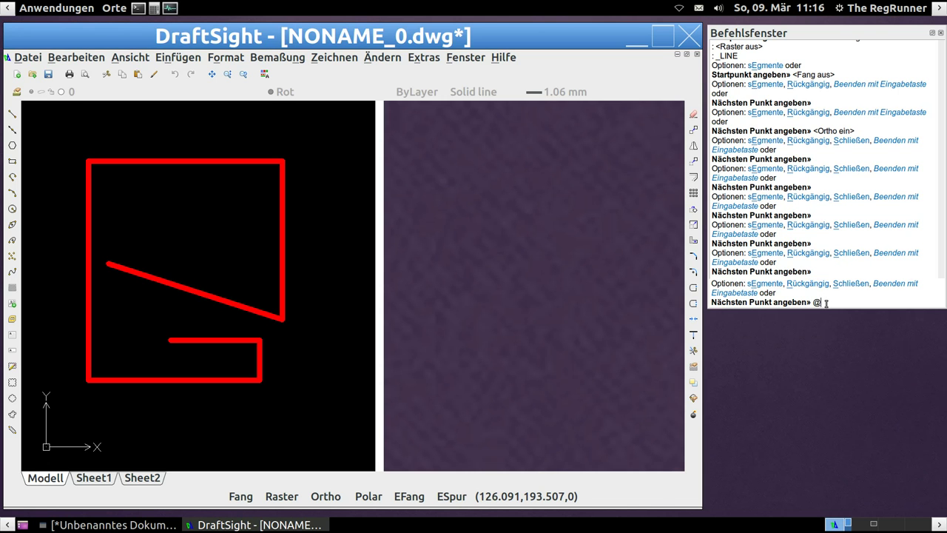
{"action": "left_click", "coordinate": [122, 525]}
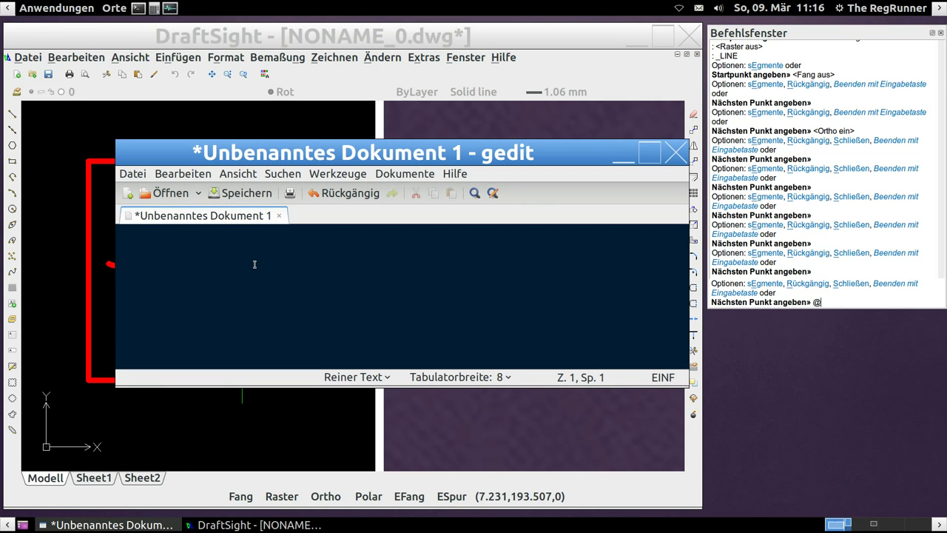
{"action": "type", "text": "@"}
{"action": "type", "text": "0"}
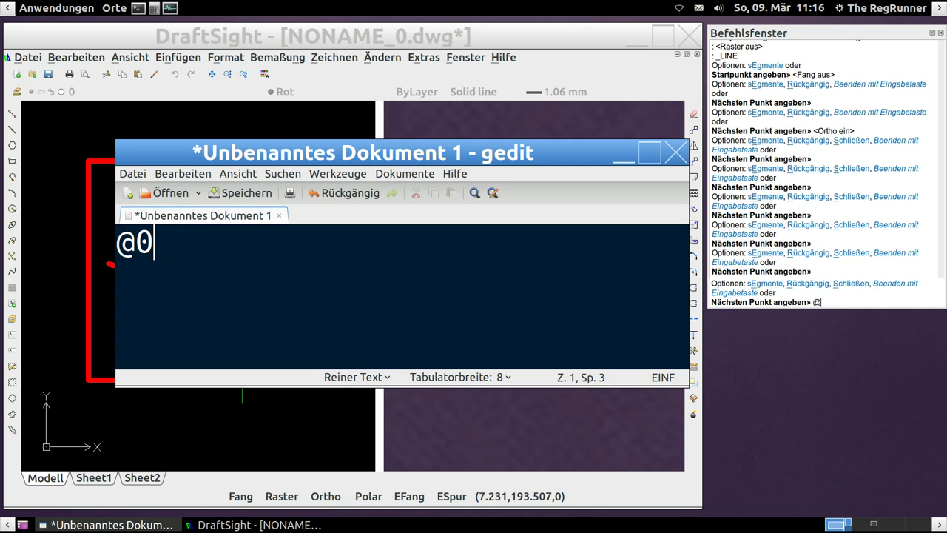
{"action": "type", "text": ","}
{"action": "type", "text": "20.5"}
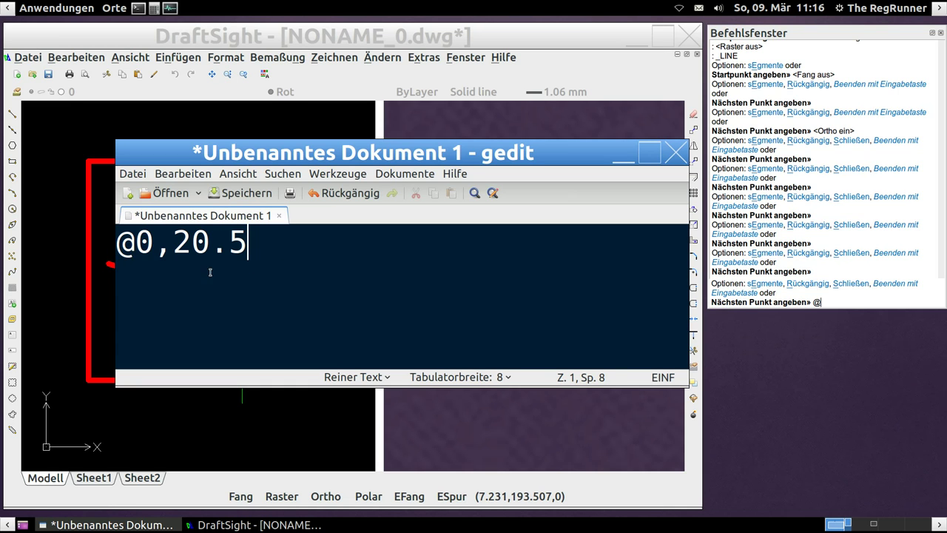
{"action": "left_click", "coordinate": [150, 245]}
{"action": "key", "text": "BackSpace"}
{"action": "type", "text": "1"}
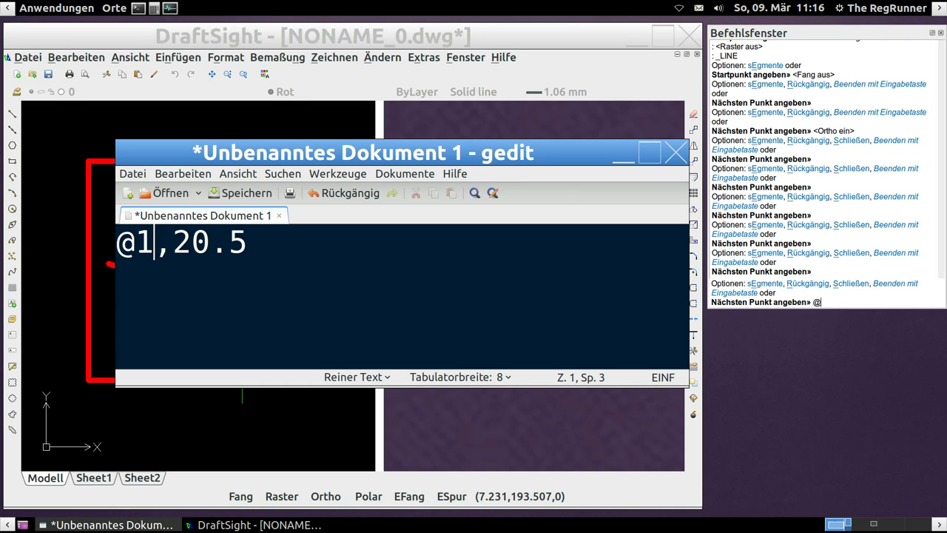
{"action": "type", "text": "0.3"}
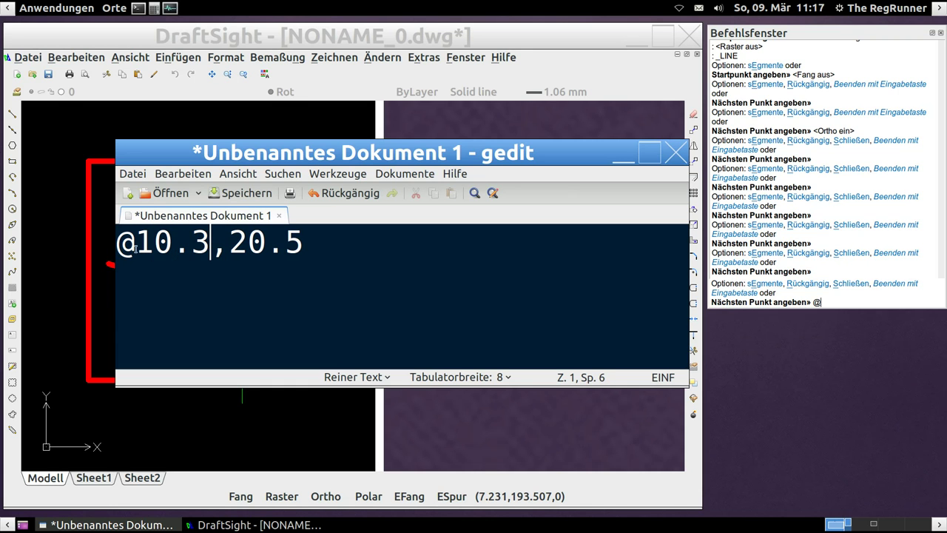
{"action": "left_click_drag", "start_coordinate": [135, 248], "coordinate": [346, 276], "text": "alt"}
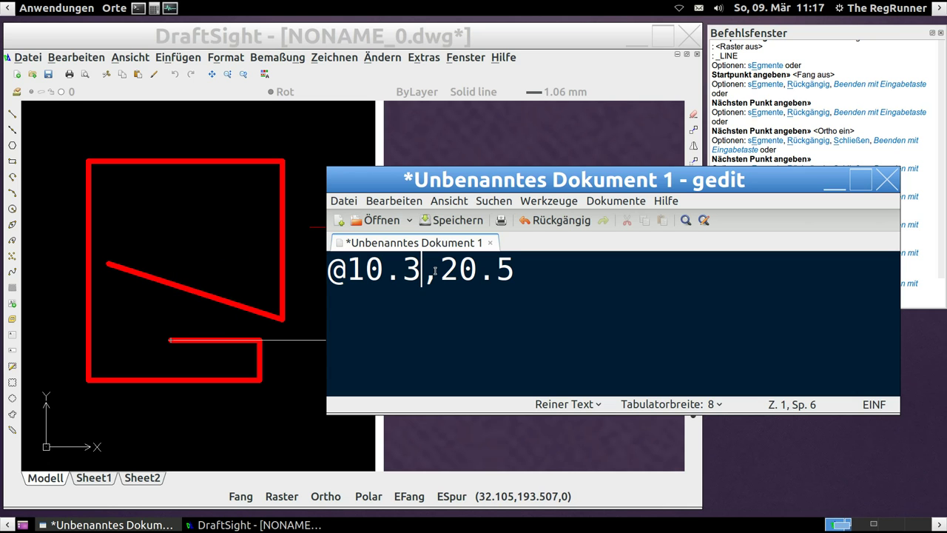
{"action": "left_click_drag", "start_coordinate": [842, 182], "coordinate": [727, 176]}
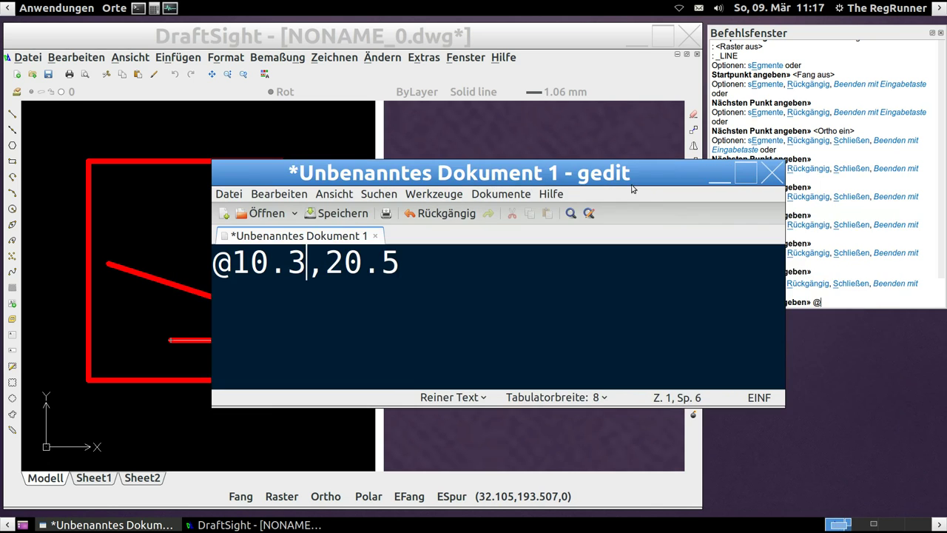
Enter @0,20 to add a 20-unit vertical red segment, then end the LINE command
{"action": "left_click", "coordinate": [718, 175]}
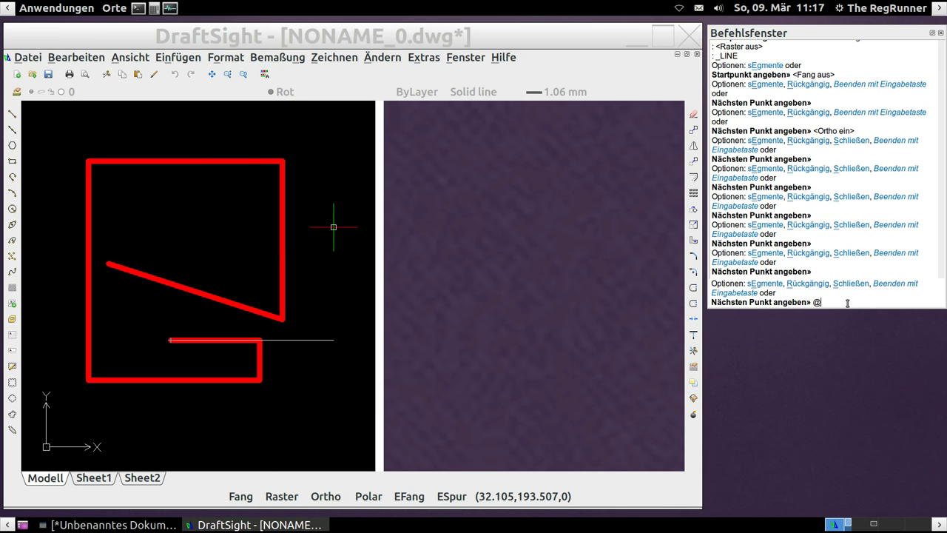
{"action": "type", "text": "0,20"}
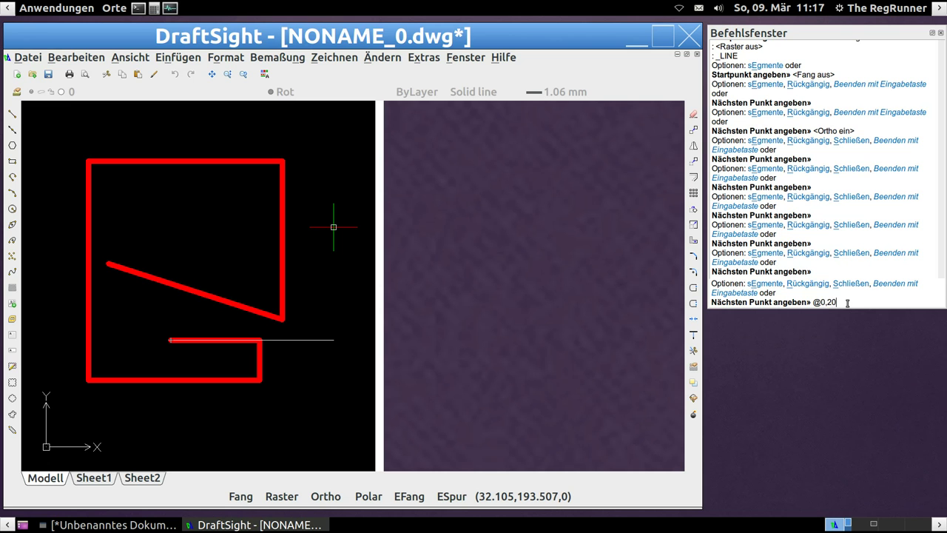
{"action": "key", "text": "Return"}
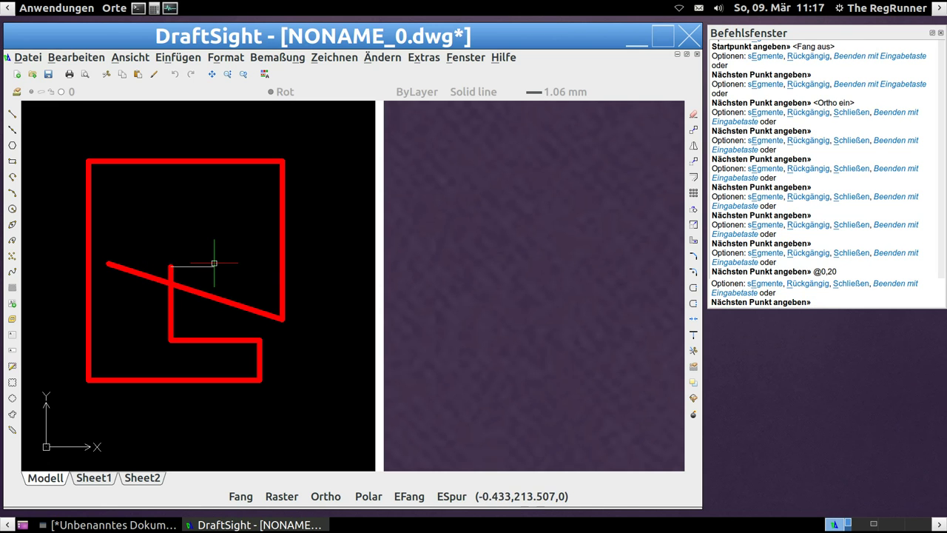
{"action": "key", "text": "Escape"}
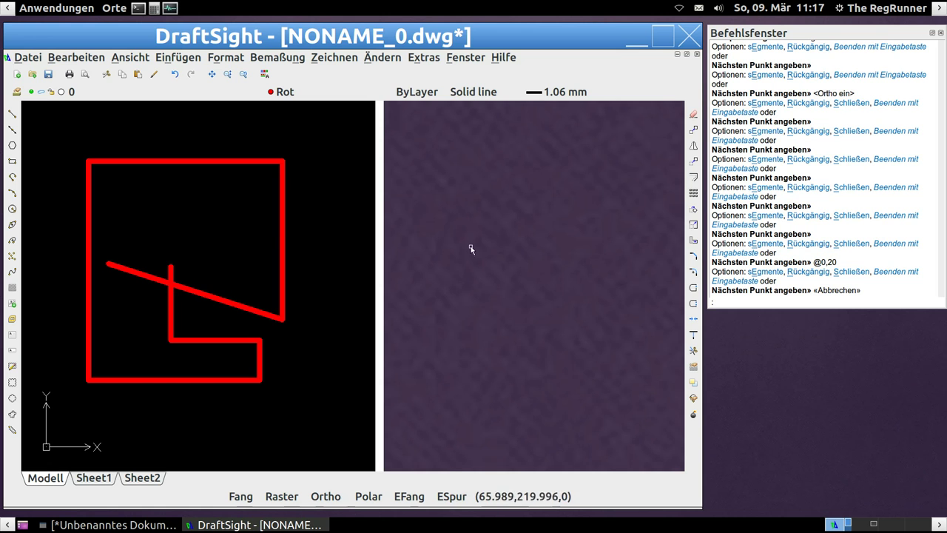
Window-select the eight red line segments and delete them
{"action": "scroll", "coordinate": [281, 235], "scroll_direction": "down", "scroll_amount": 2}
{"action": "scroll", "coordinate": [288, 210], "scroll_direction": "down", "scroll_amount": 2}
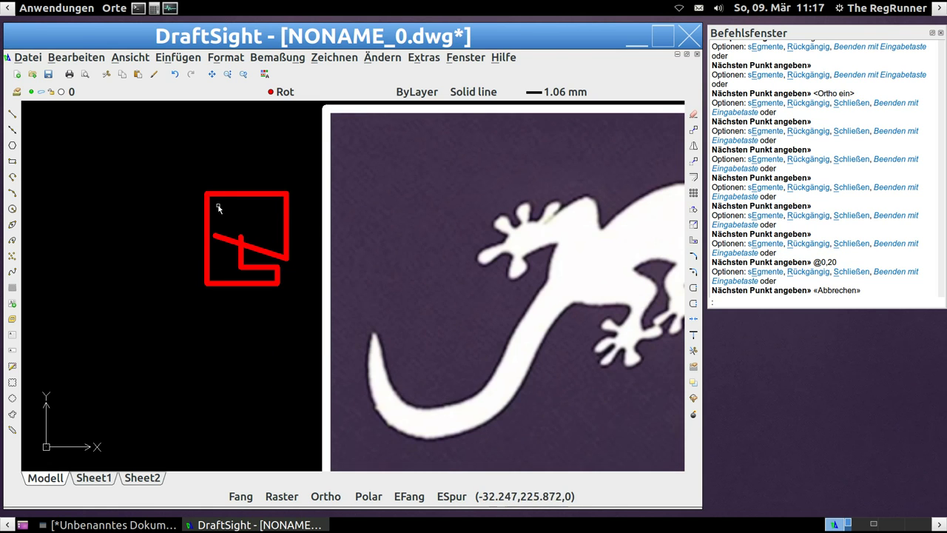
{"action": "scroll", "coordinate": [210, 212], "scroll_direction": "down", "scroll_amount": 1}
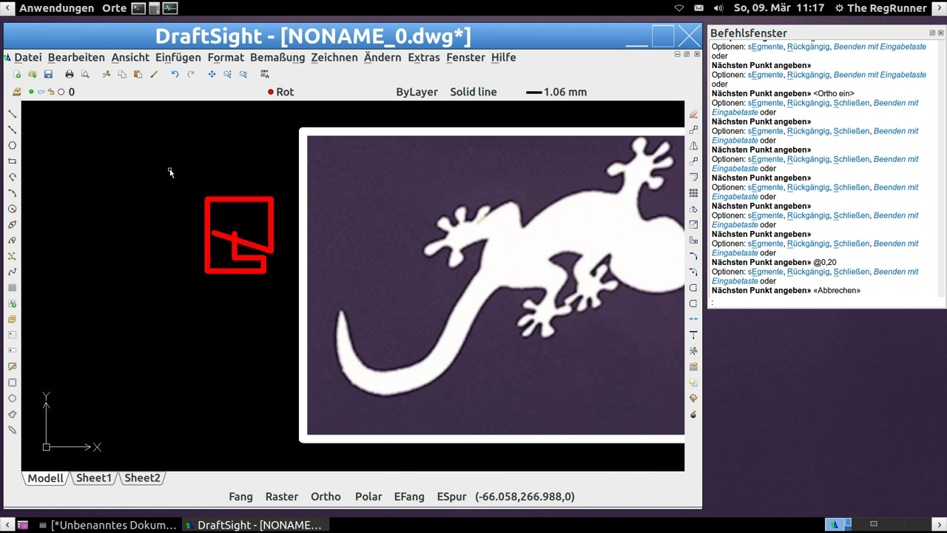
{"action": "left_click", "coordinate": [170, 172]}
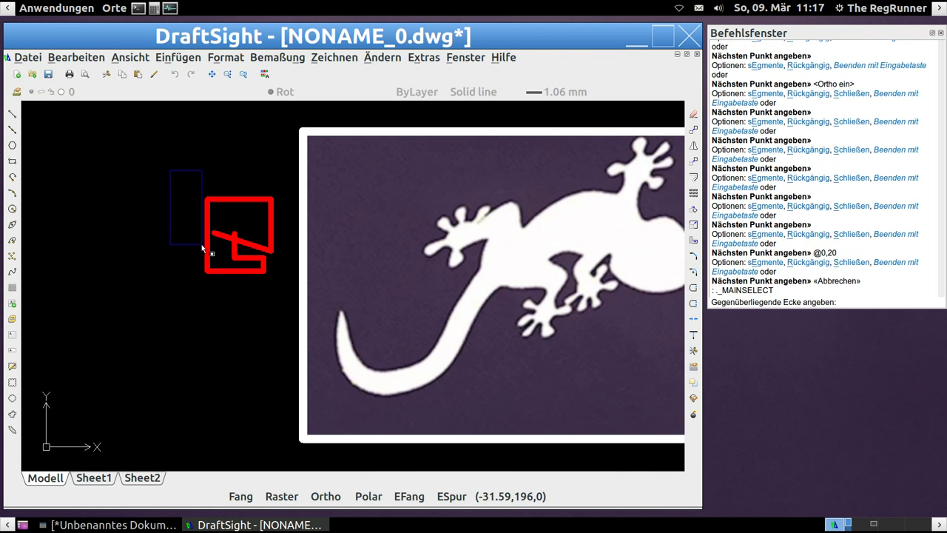
{"action": "left_click", "coordinate": [292, 303]}
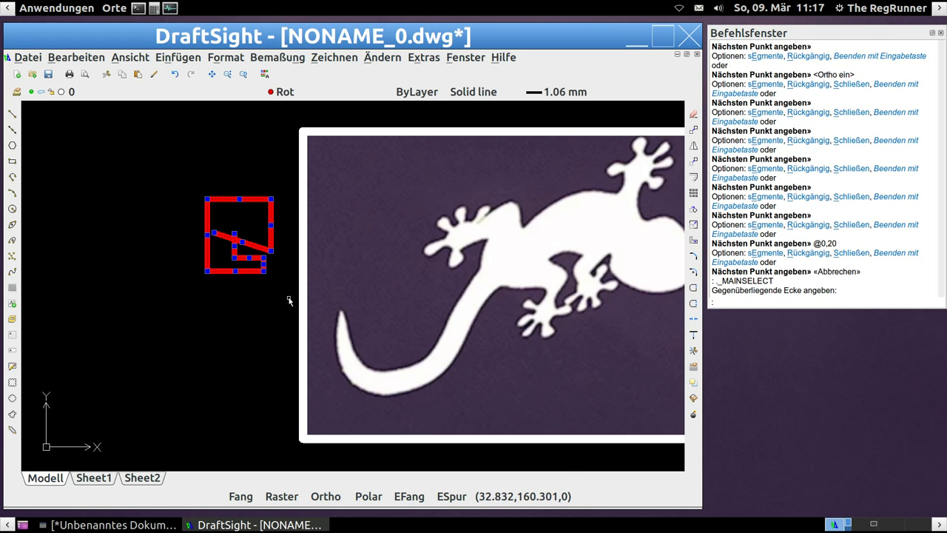
{"action": "scroll", "coordinate": [151, 201], "scroll_direction": "up", "scroll_amount": 2}
{"action": "scroll", "coordinate": [202, 269], "scroll_direction": "up", "scroll_amount": 2}
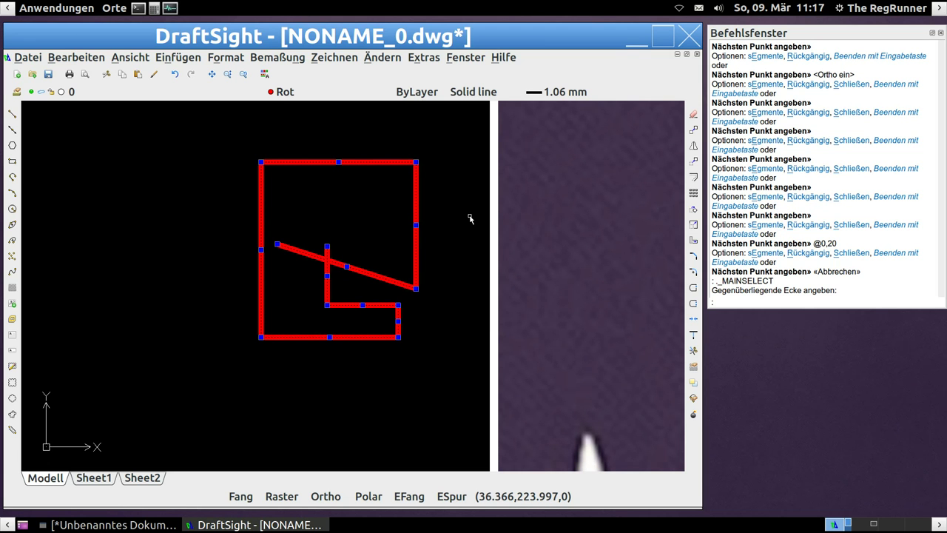
{"action": "key", "text": "Delete"}
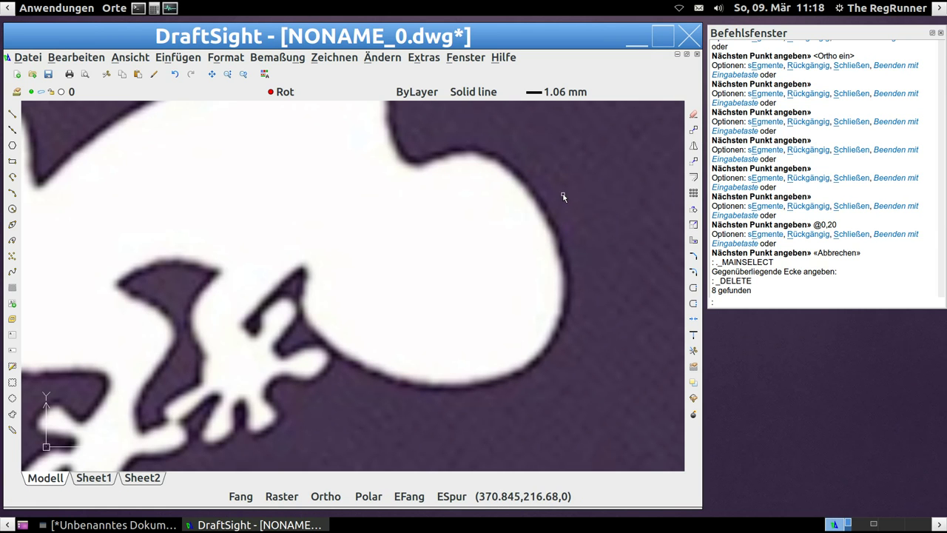
Measure the horizontal distance across the gecko's head (71.263 units, 180°) with Abstand ermitteln
{"action": "left_click", "coordinate": [414, 62]}
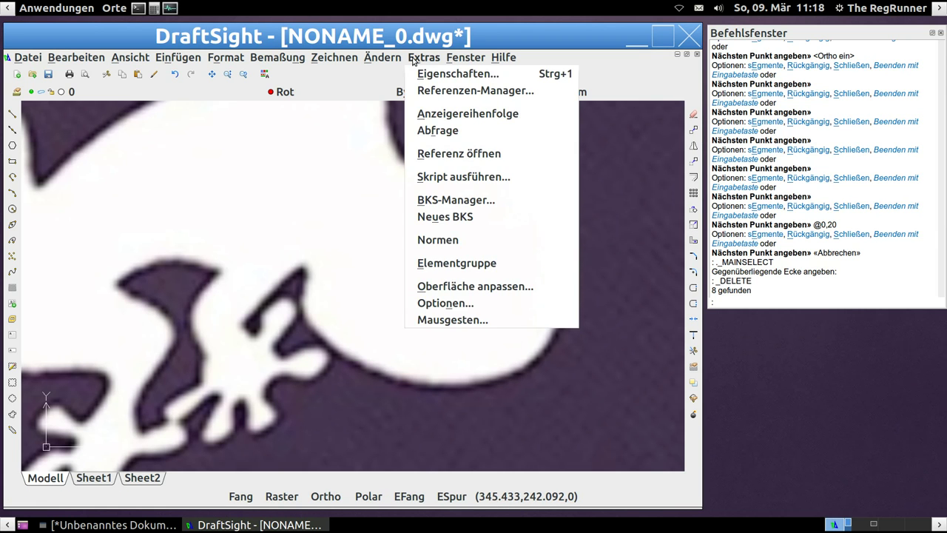
{"action": "mouse_move", "coordinate": [473, 131]}
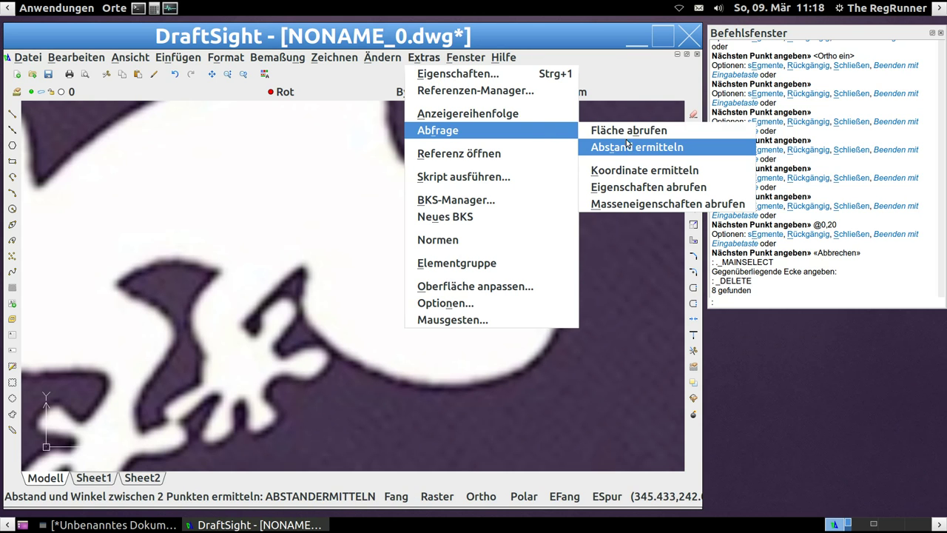
{"action": "left_click", "coordinate": [646, 151]}
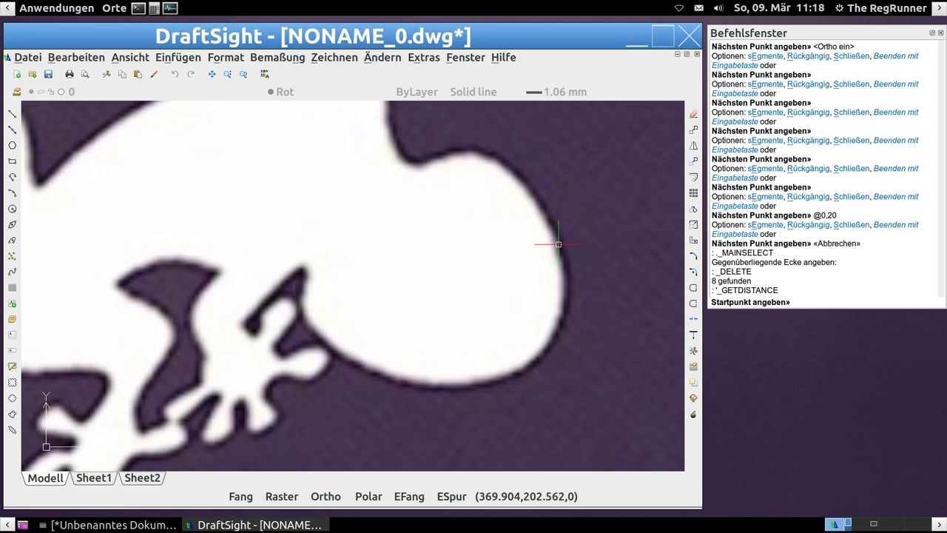
{"action": "left_click", "coordinate": [566, 272]}
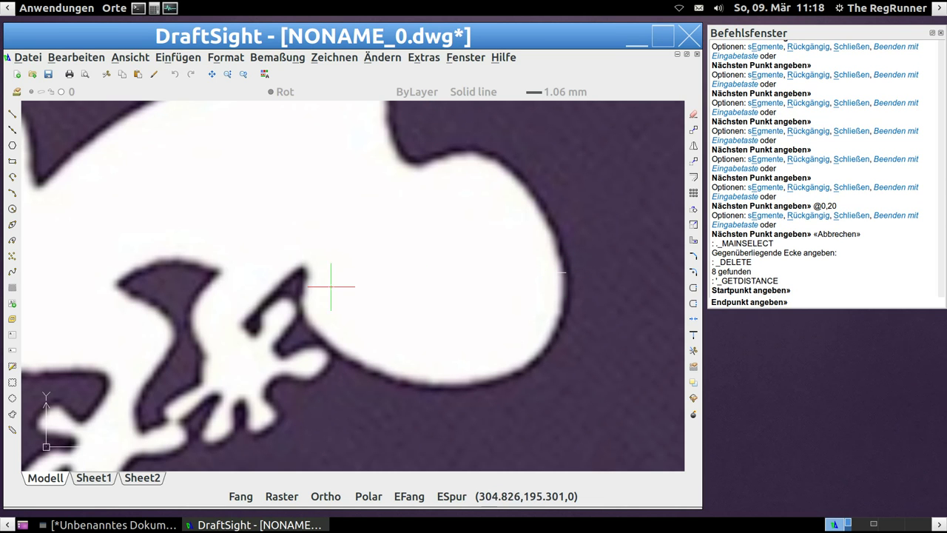
{"action": "left_click", "coordinate": [304, 279]}
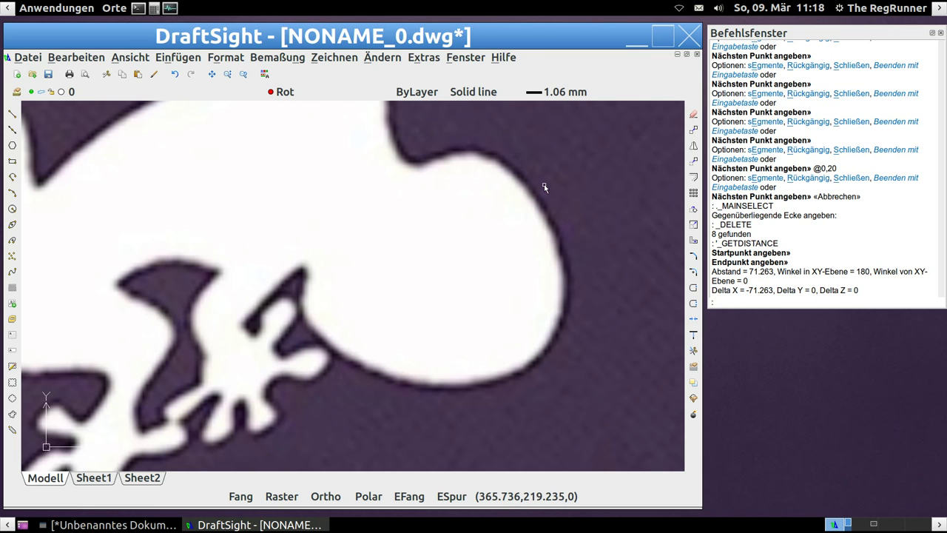
{"action": "scroll", "coordinate": [512, 194], "scroll_direction": "down", "scroll_amount": 2}
{"action": "scroll", "coordinate": [508, 214], "scroll_direction": "down", "scroll_amount": 2}
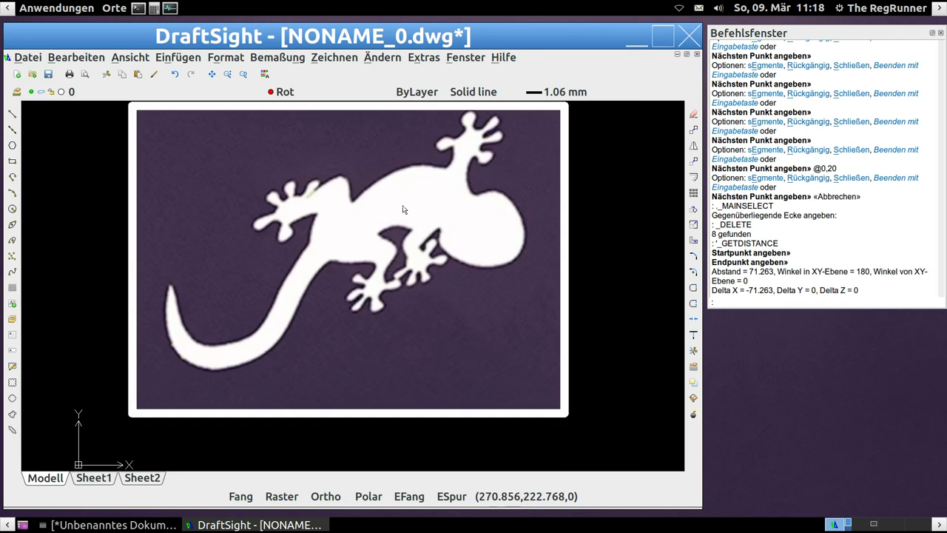
{"action": "scroll", "coordinate": [417, 179], "scroll_direction": "up", "scroll_amount": 1}
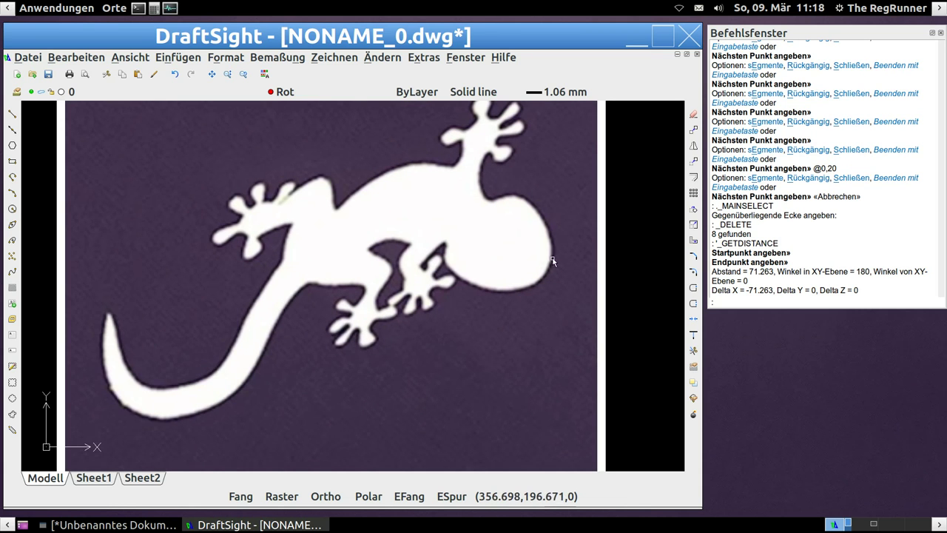
{"action": "scroll", "coordinate": [552, 209], "scroll_direction": "up", "scroll_amount": 2}
{"action": "scroll", "coordinate": [552, 207], "scroll_direction": "down", "scroll_amount": 2}
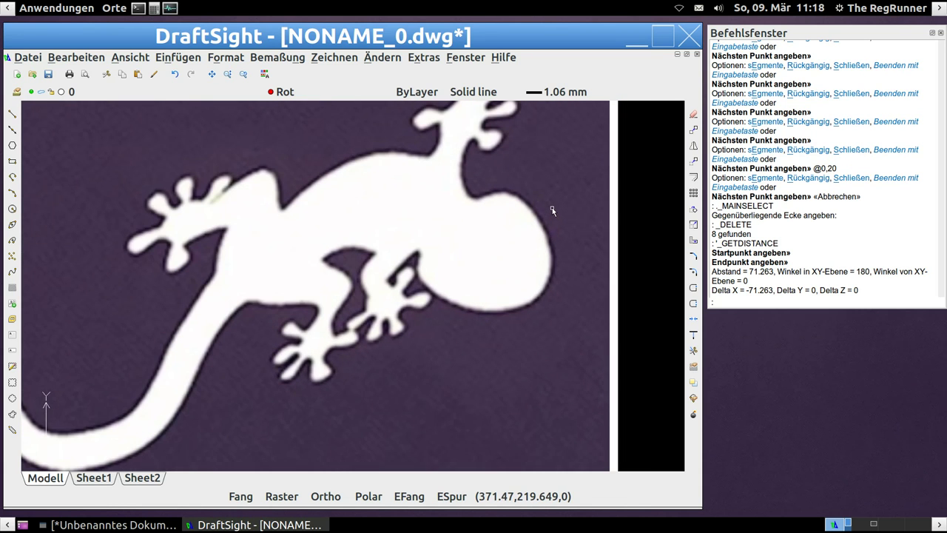
{"action": "scroll", "coordinate": [551, 239], "scroll_direction": "up", "scroll_amount": 2}
{"action": "scroll", "coordinate": [550, 239], "scroll_direction": "up", "scroll_amount": 1}
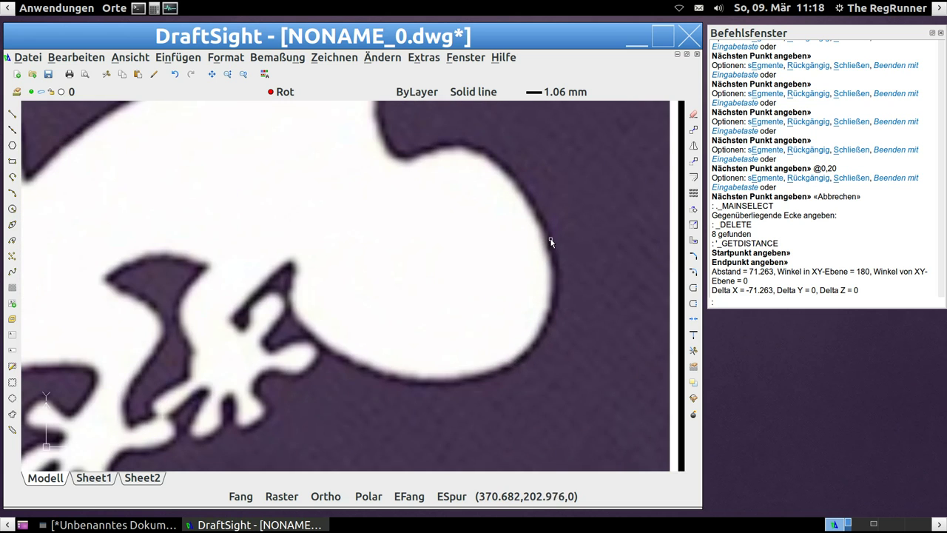
{"action": "scroll", "coordinate": [550, 239], "scroll_direction": "up", "scroll_amount": 1}
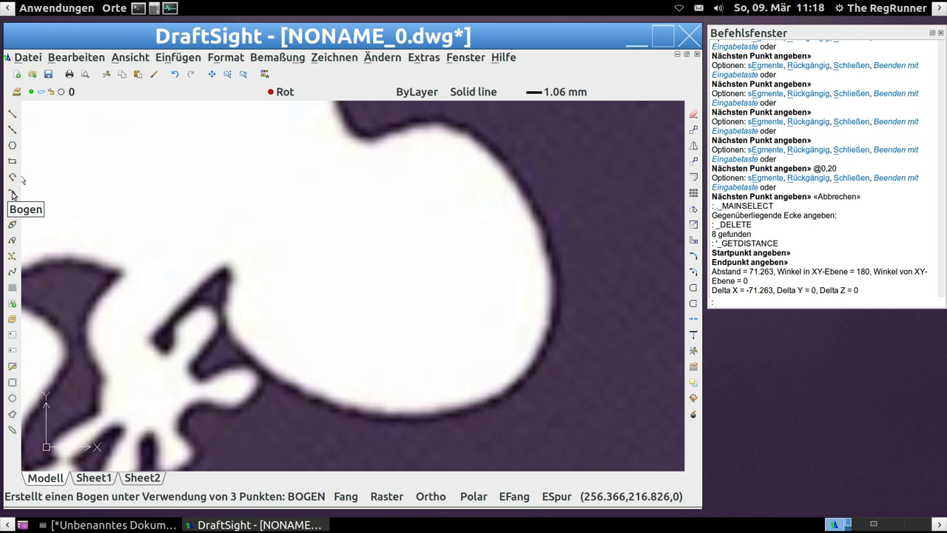
Draw a three-point arc from the head's upper edge, through its right side, to the lower edge
{"action": "left_click", "coordinate": [11, 193]}
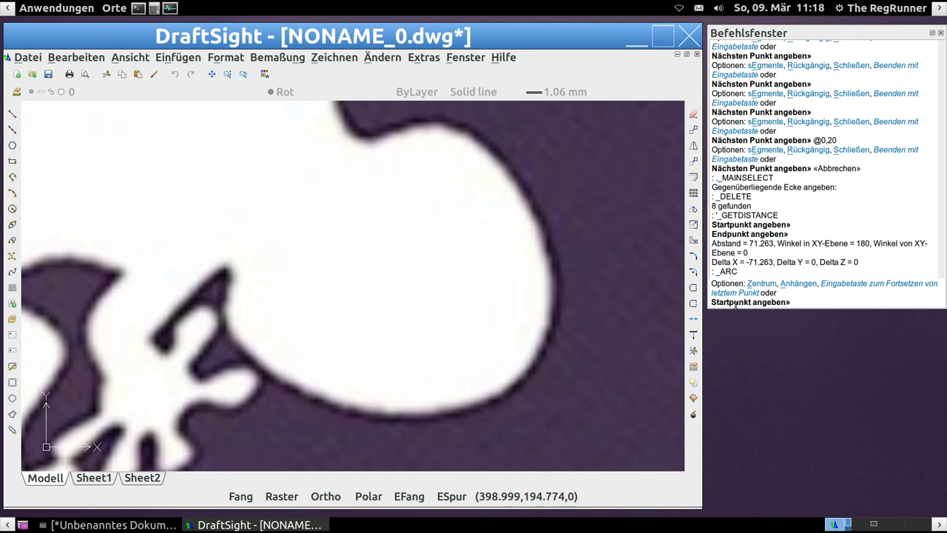
{"action": "left_click", "coordinate": [462, 127]}
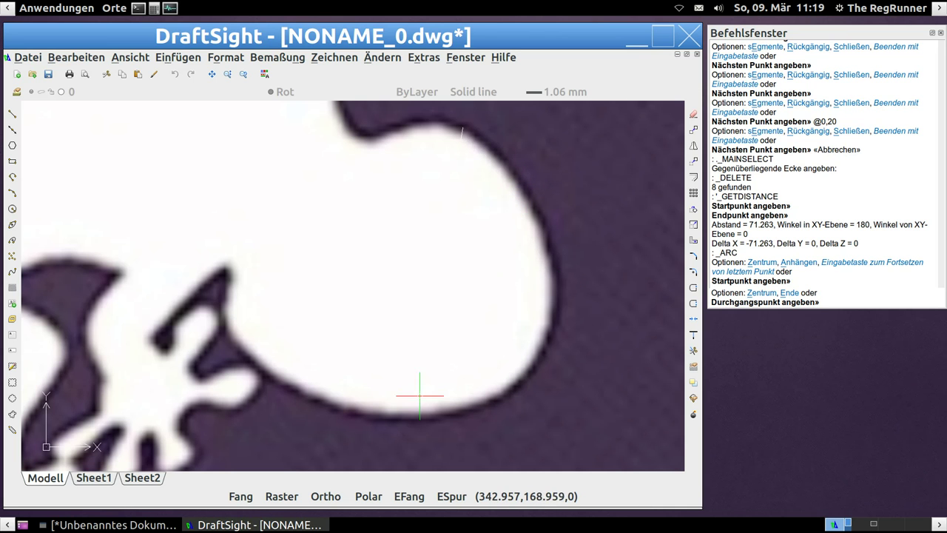
{"action": "left_click", "coordinate": [529, 195]}
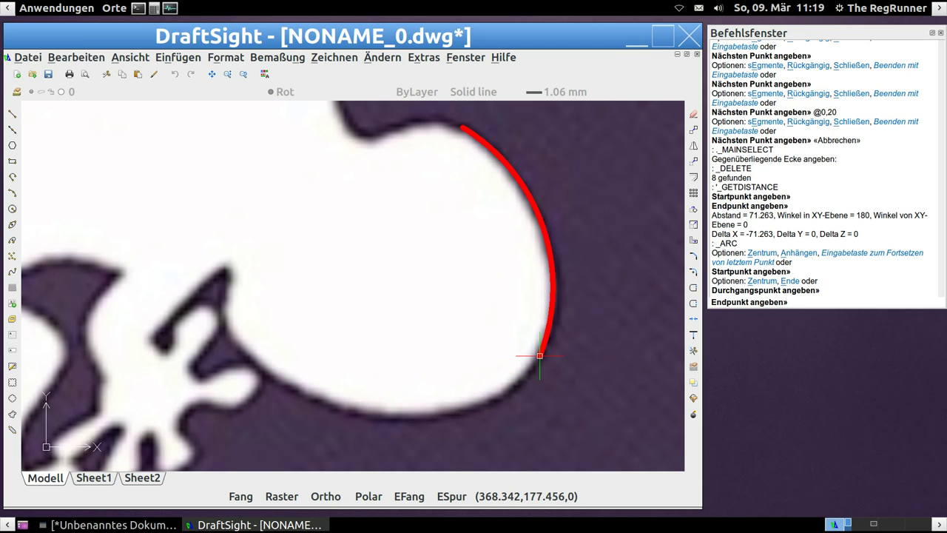
{"action": "left_click", "coordinate": [539, 356]}
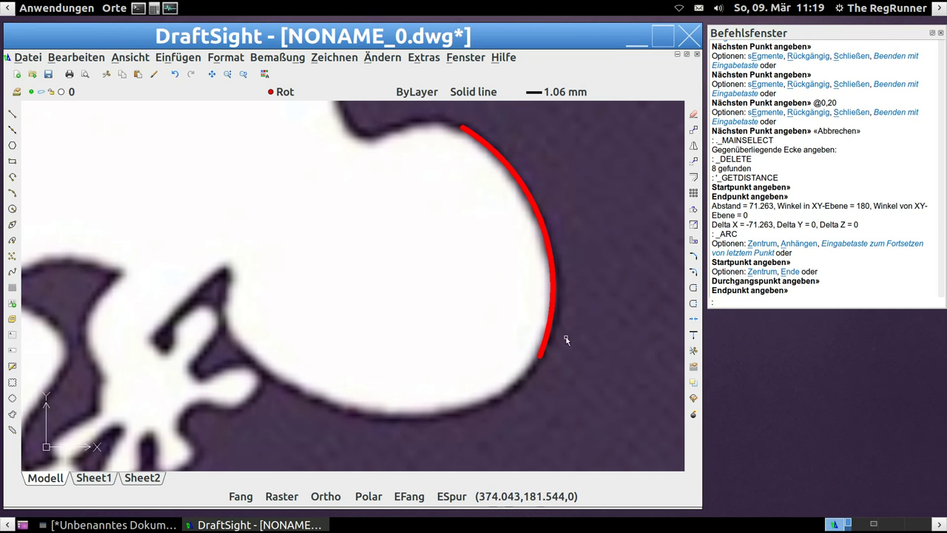
{"action": "scroll", "coordinate": [613, 313], "scroll_direction": "down", "scroll_amount": 2}
{"action": "scroll", "coordinate": [651, 318], "scroll_direction": "up", "scroll_amount": 1}
{"action": "scroll", "coordinate": [593, 241], "scroll_direction": "up", "scroll_amount": 1}
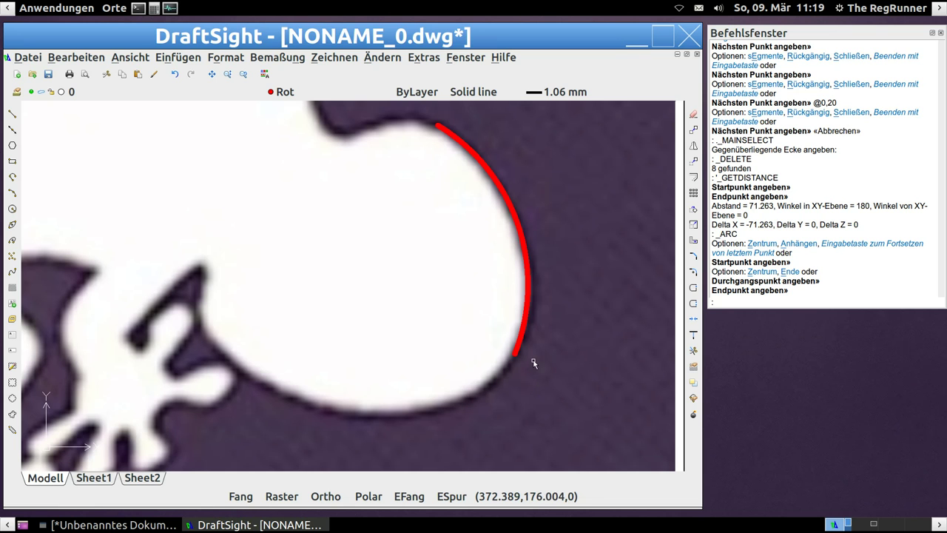
Start another three-point arc with the Nearest object snap override for its first point
{"action": "right_click", "coordinate": [524, 253]}
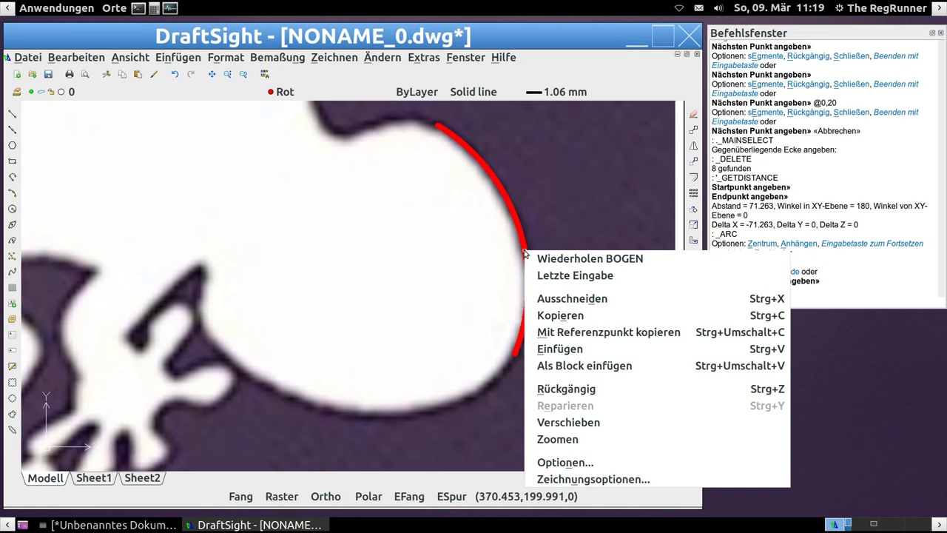
{"action": "left_click", "coordinate": [496, 60]}
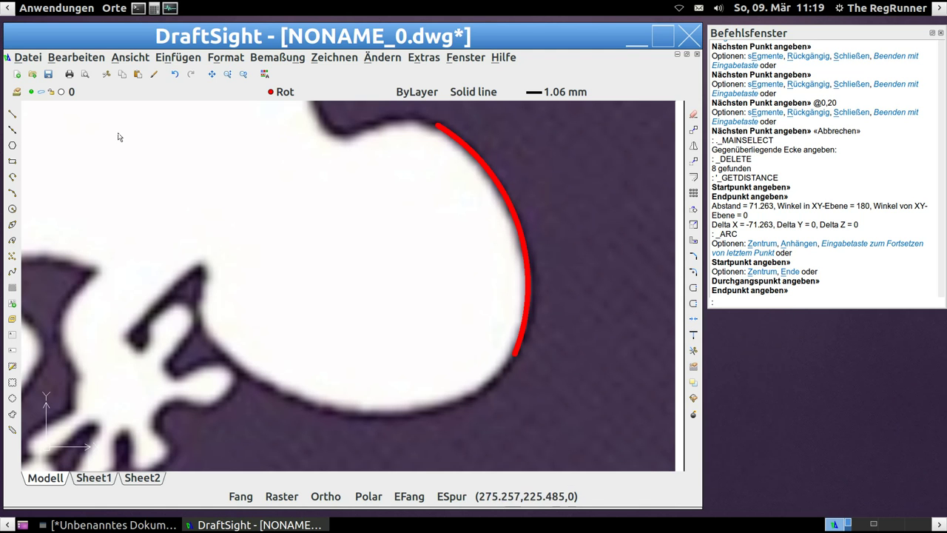
{"action": "left_click", "coordinate": [12, 194]}
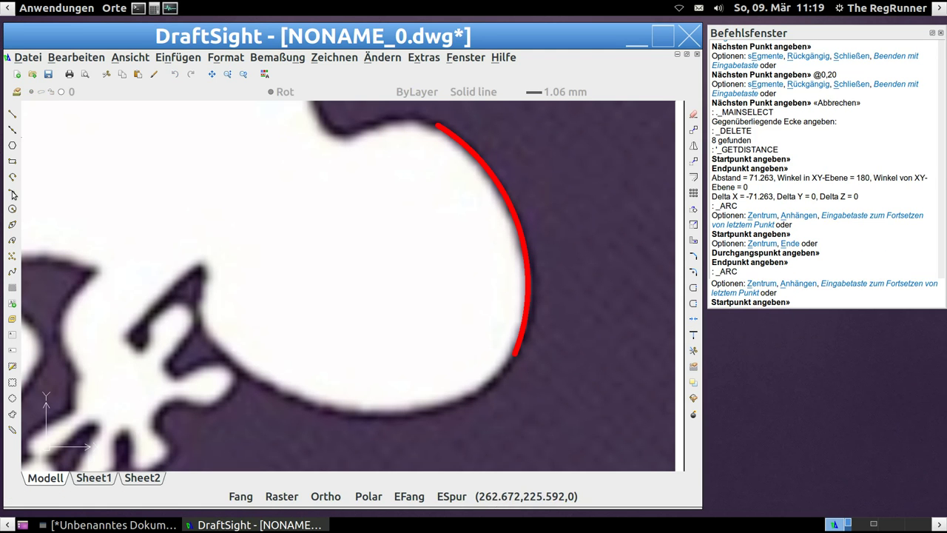
{"action": "right_click", "coordinate": [520, 339]}
{"action": "mouse_move", "coordinate": [597, 405]}
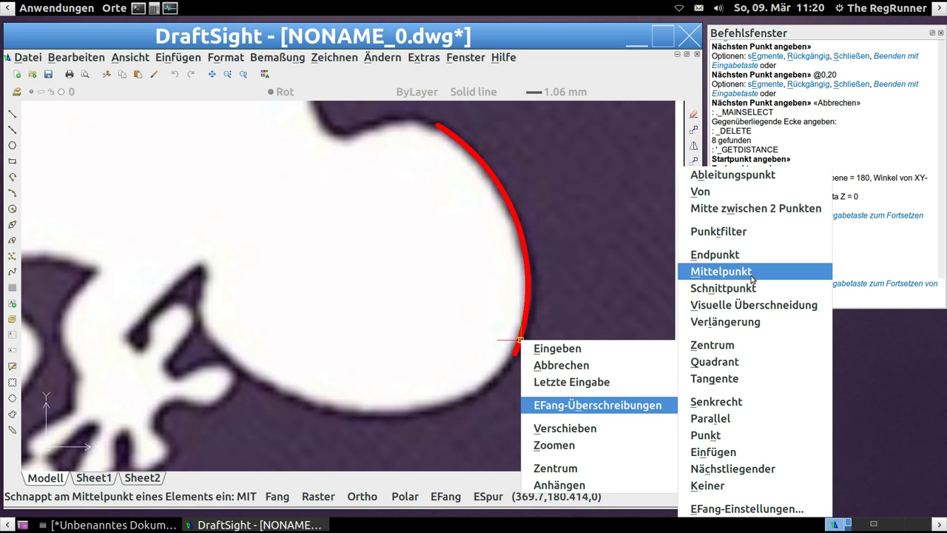
{"action": "left_click", "coordinate": [748, 470]}
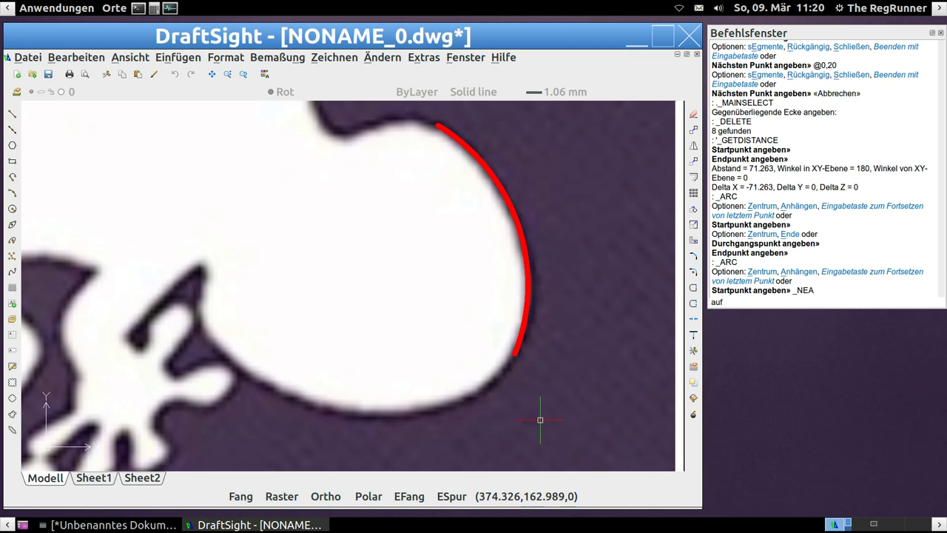
{"action": "scroll", "coordinate": [533, 390], "scroll_direction": "up", "scroll_amount": 2}
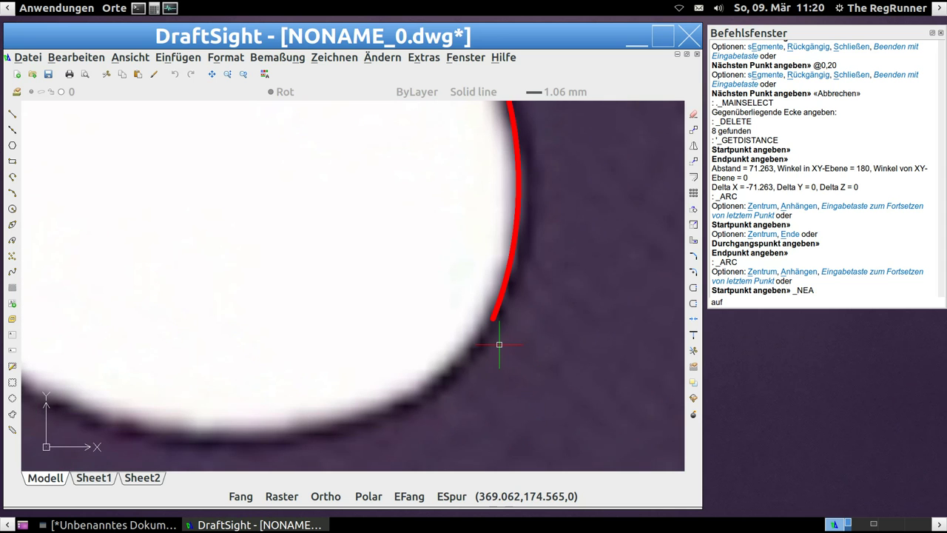
{"action": "scroll", "coordinate": [499, 344], "scroll_direction": "up", "scroll_amount": 1}
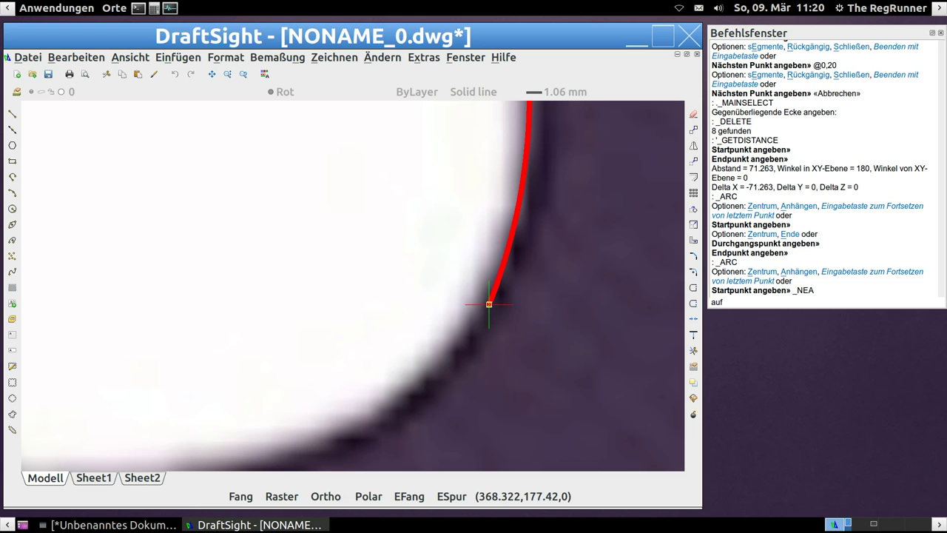
Pick the arc's start, through and end points along the lower body curve
{"action": "left_click", "coordinate": [489, 303]}
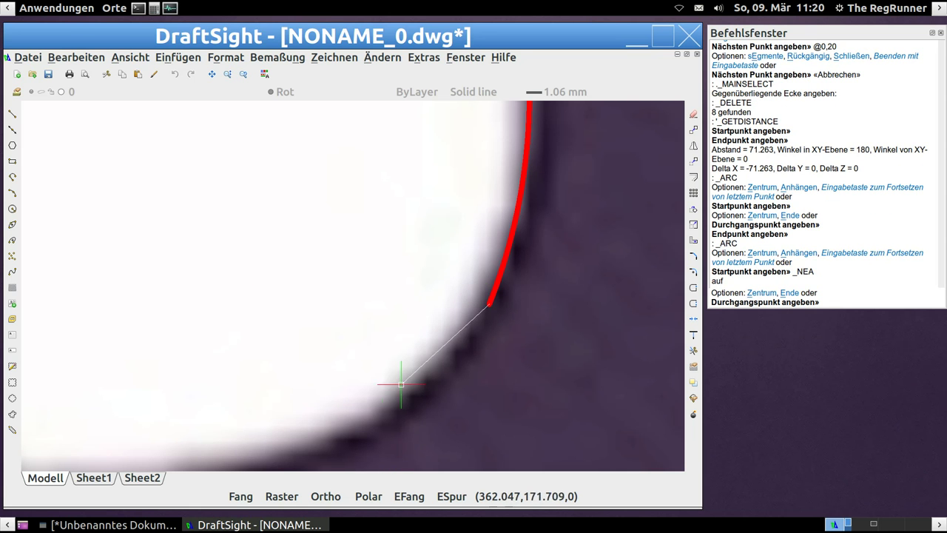
{"action": "scroll", "coordinate": [392, 377], "scroll_direction": "down", "scroll_amount": 1}
{"action": "scroll", "coordinate": [403, 374], "scroll_direction": "down", "scroll_amount": 2}
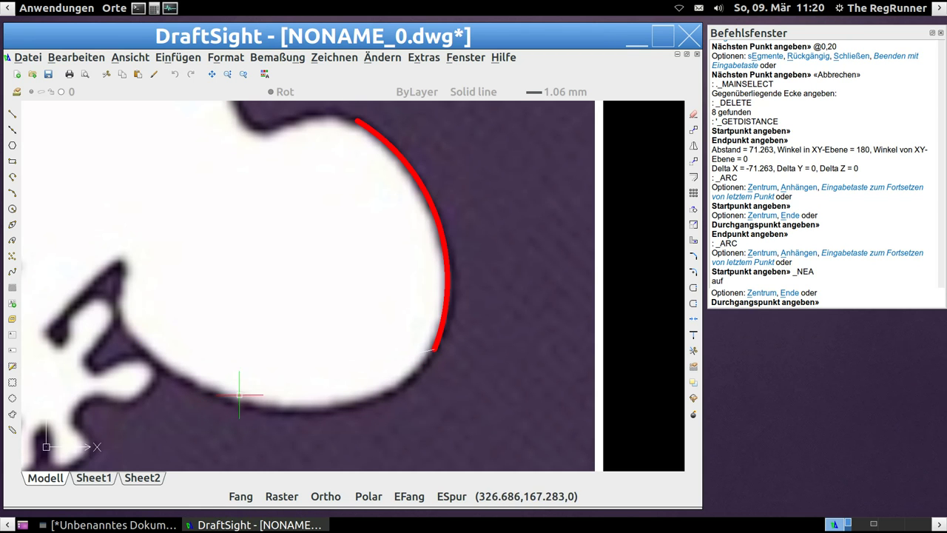
{"action": "left_click", "coordinate": [365, 403]}
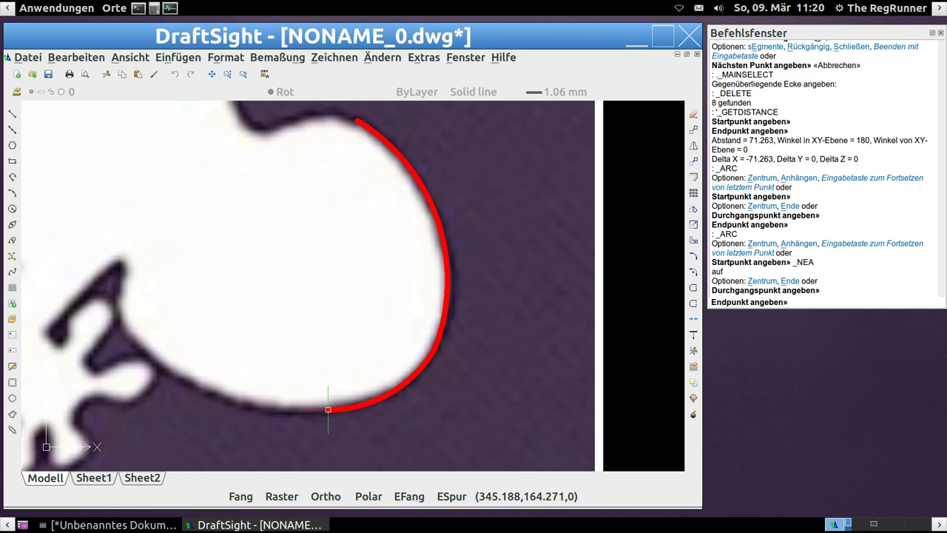
{"action": "left_click", "coordinate": [327, 409]}
{"action": "scroll", "coordinate": [304, 415], "scroll_direction": "up", "scroll_amount": 1}
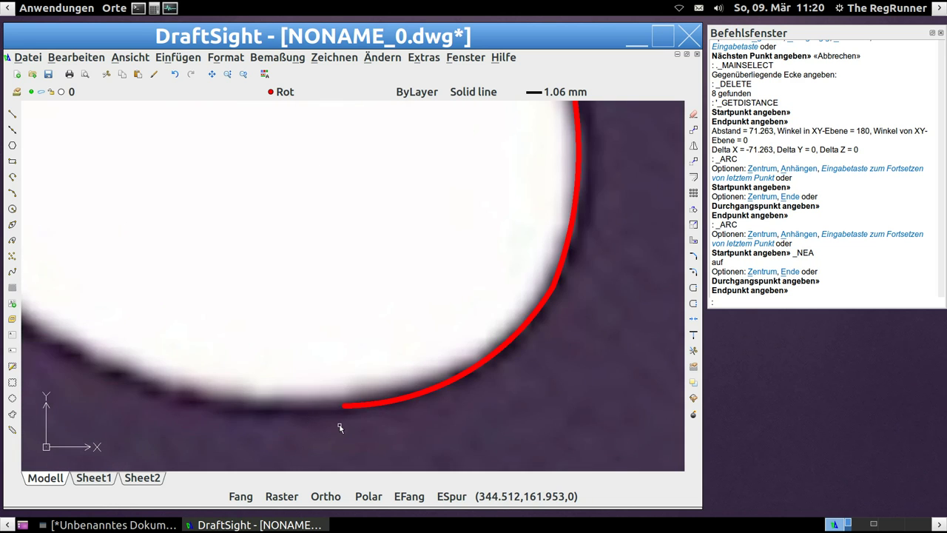
{"action": "scroll", "coordinate": [340, 428], "scroll_direction": "up", "scroll_amount": 1}
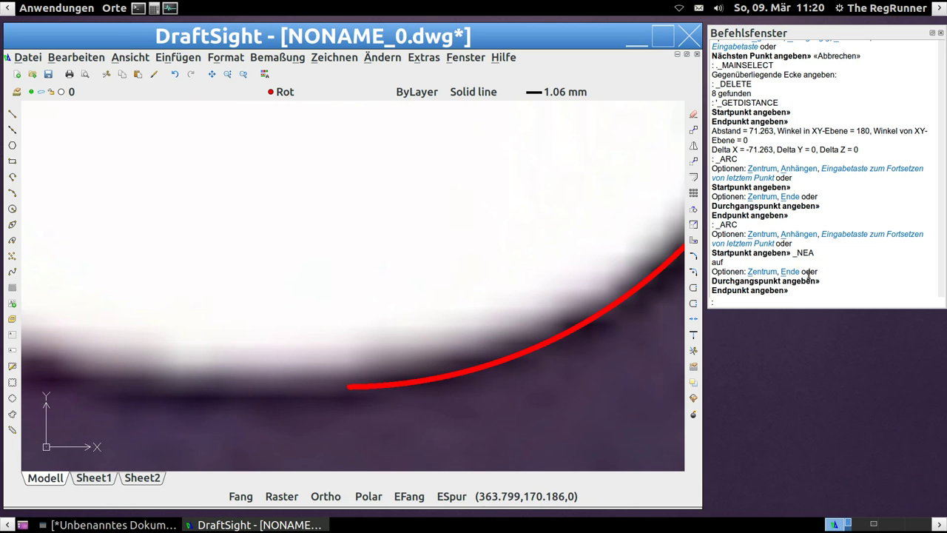
Draw a BOGEN arc from the previous arc's end around the underside to the leg junction
{"action": "left_click", "coordinate": [741, 302]}
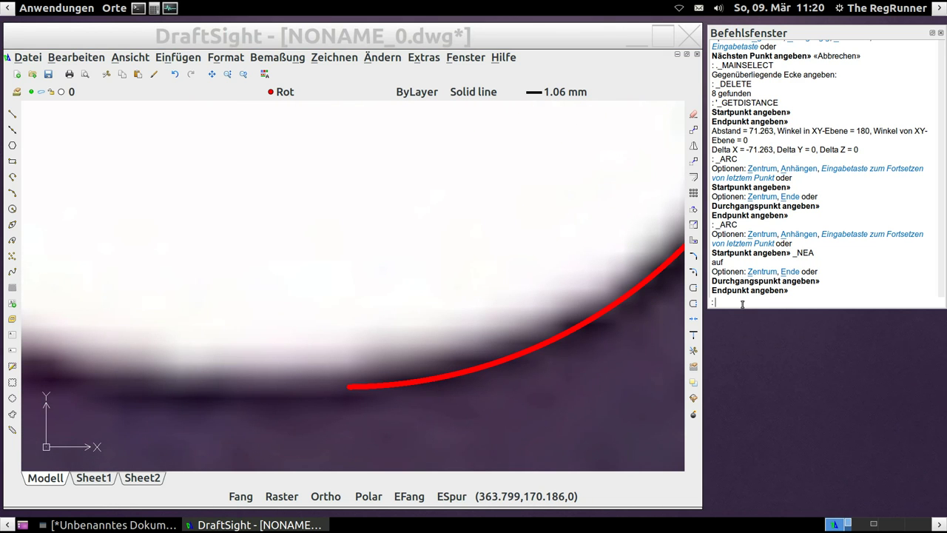
{"action": "type", "text": "BOGEN"}
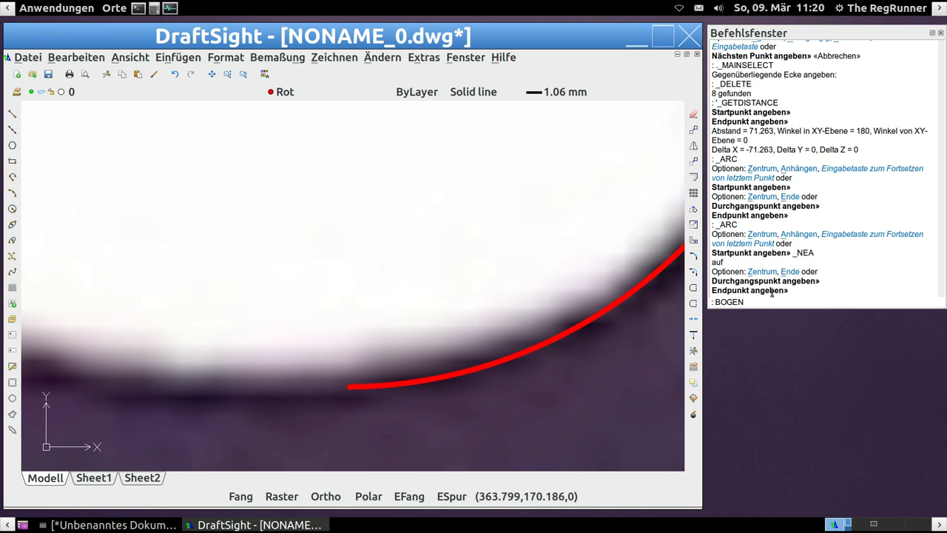
{"action": "key", "text": "Return"}
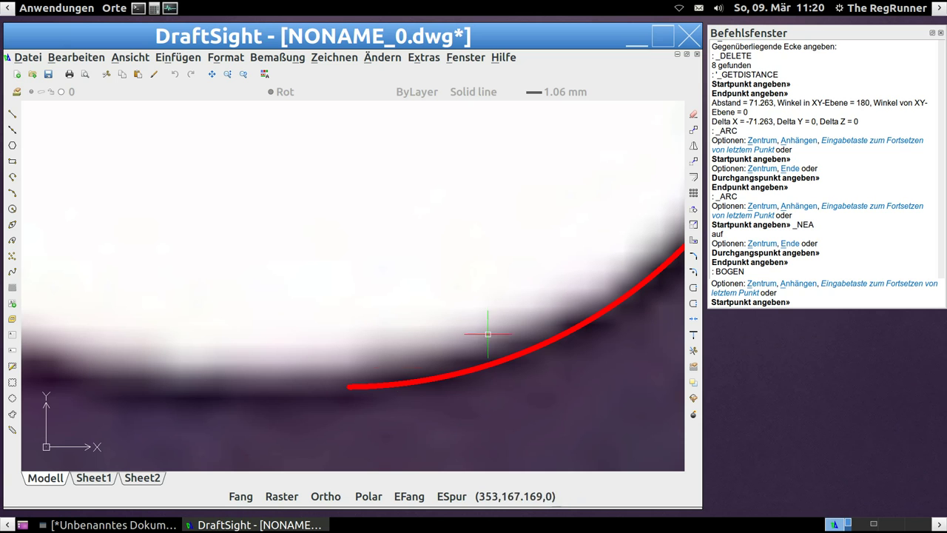
{"action": "left_click", "coordinate": [350, 386]}
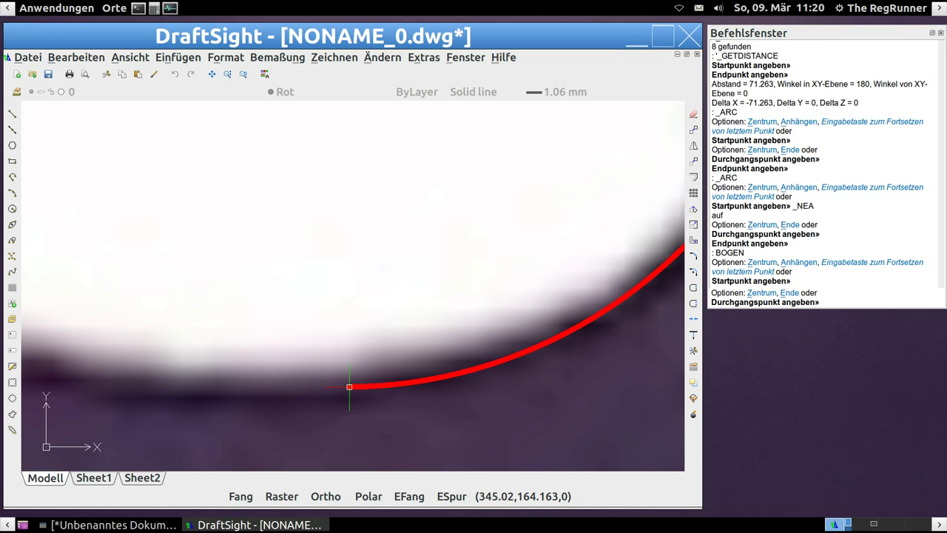
{"action": "scroll", "coordinate": [303, 314], "scroll_direction": "down", "scroll_amount": 3}
{"action": "scroll", "coordinate": [296, 311], "scroll_direction": "up", "scroll_amount": 2}
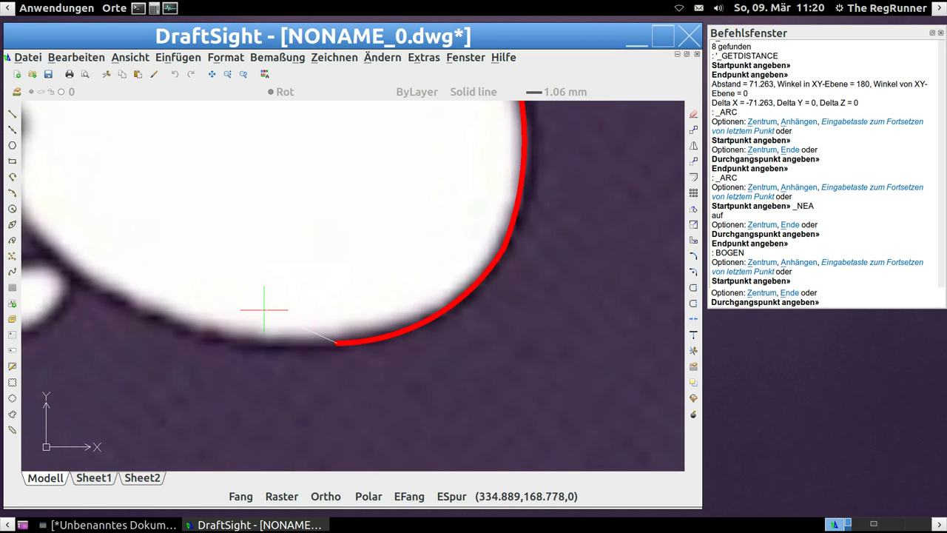
{"action": "left_click", "coordinate": [222, 340]}
{"action": "scroll", "coordinate": [189, 326], "scroll_direction": "down", "scroll_amount": 2}
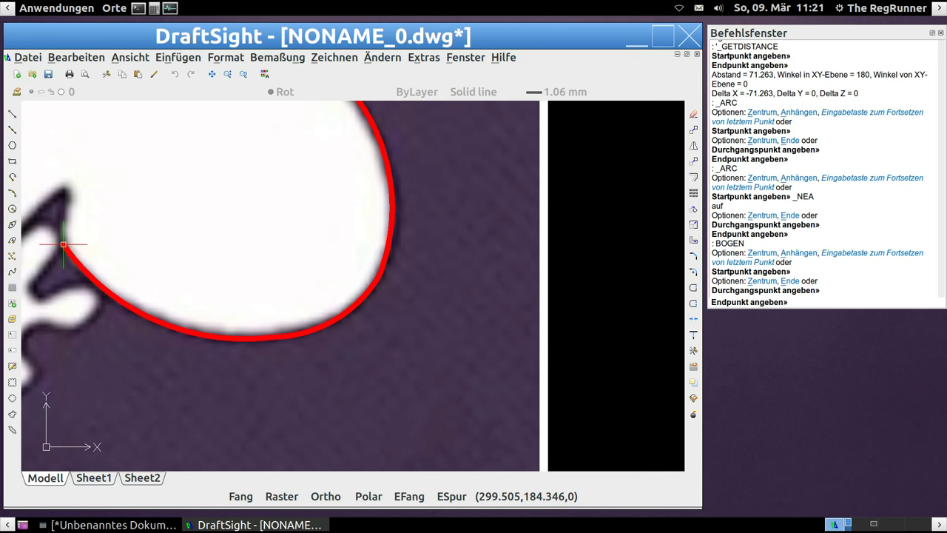
{"action": "left_click", "coordinate": [64, 247]}
Zoom around the new arc and select it to adjust its end
{"action": "scroll", "coordinate": [59, 228], "scroll_direction": "up", "scroll_amount": 2}
{"action": "scroll", "coordinate": [89, 247], "scroll_direction": "up", "scroll_amount": 2}
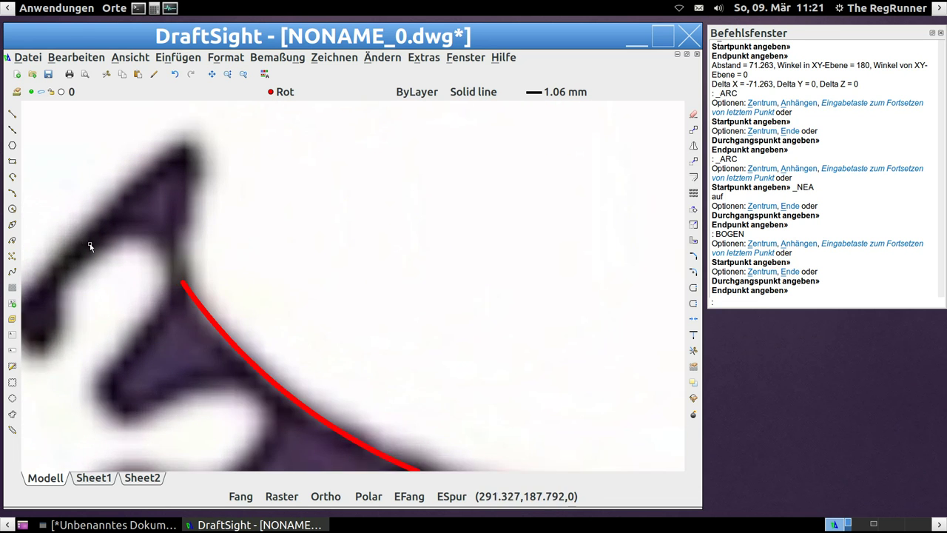
{"action": "scroll", "coordinate": [197, 264], "scroll_direction": "up", "scroll_amount": 1}
{"action": "scroll", "coordinate": [198, 264], "scroll_direction": "down", "scroll_amount": 1}
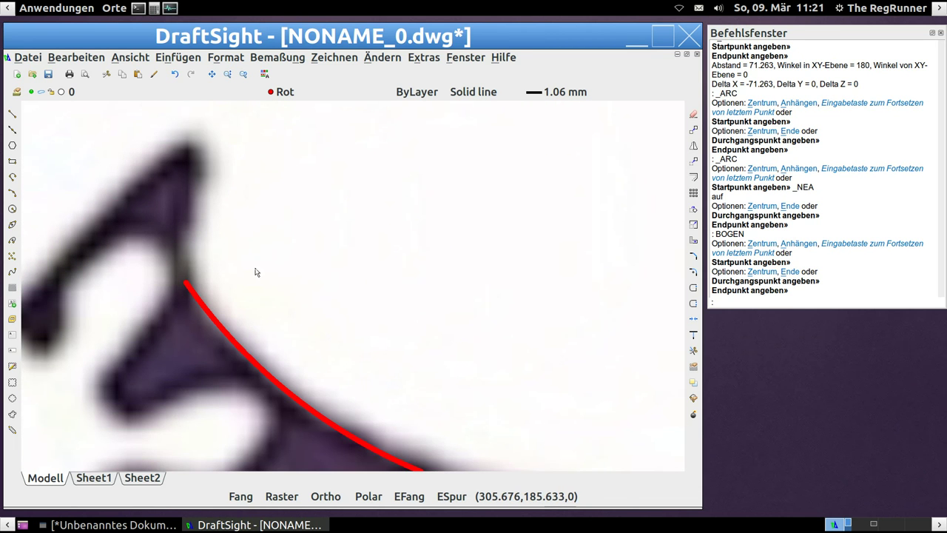
{"action": "scroll", "coordinate": [257, 273], "scroll_direction": "down", "scroll_amount": 1}
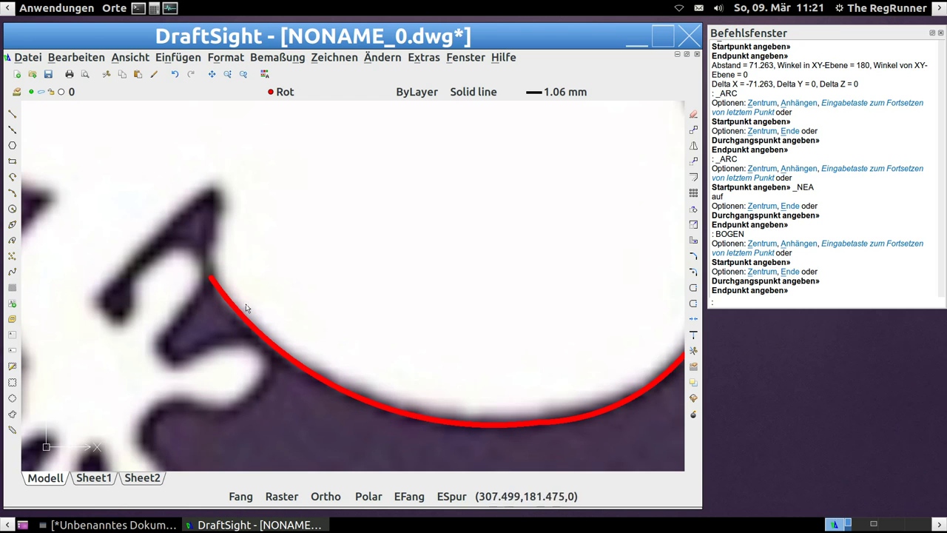
{"action": "scroll", "coordinate": [296, 309], "scroll_direction": "down", "scroll_amount": 1}
{"action": "scroll", "coordinate": [437, 304], "scroll_direction": "up", "scroll_amount": 1}
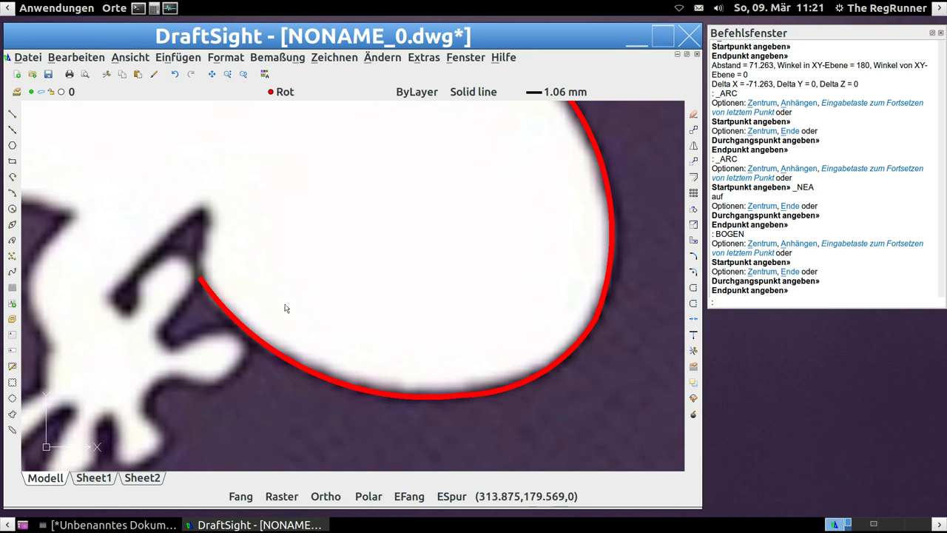
{"action": "left_click", "coordinate": [288, 361]}
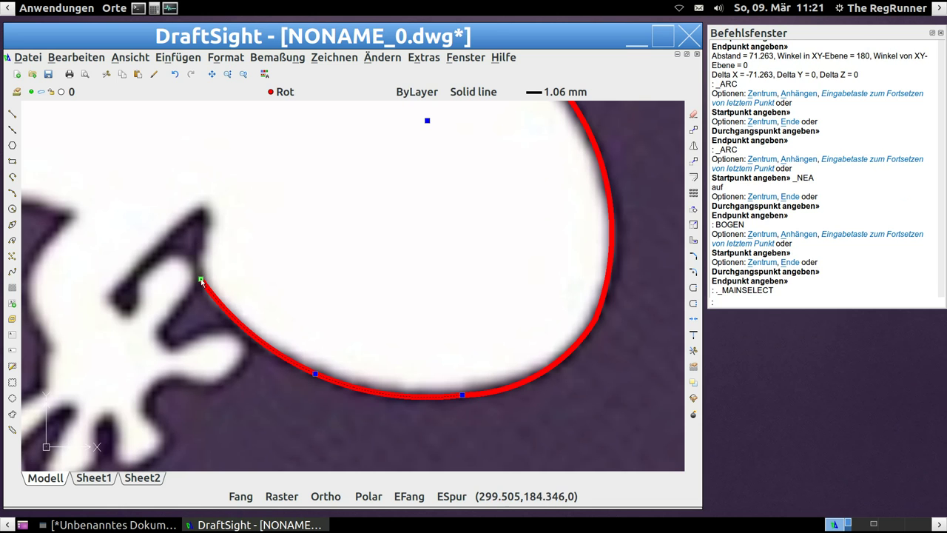
Drag the arc's end grip onto the leg junction
{"action": "left_click", "coordinate": [202, 280]}
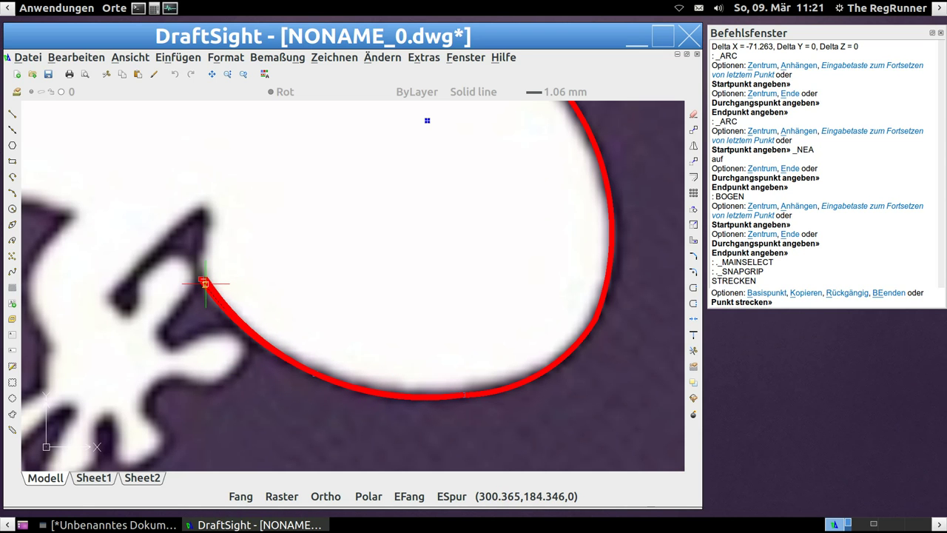
{"action": "left_click", "coordinate": [205, 283]}
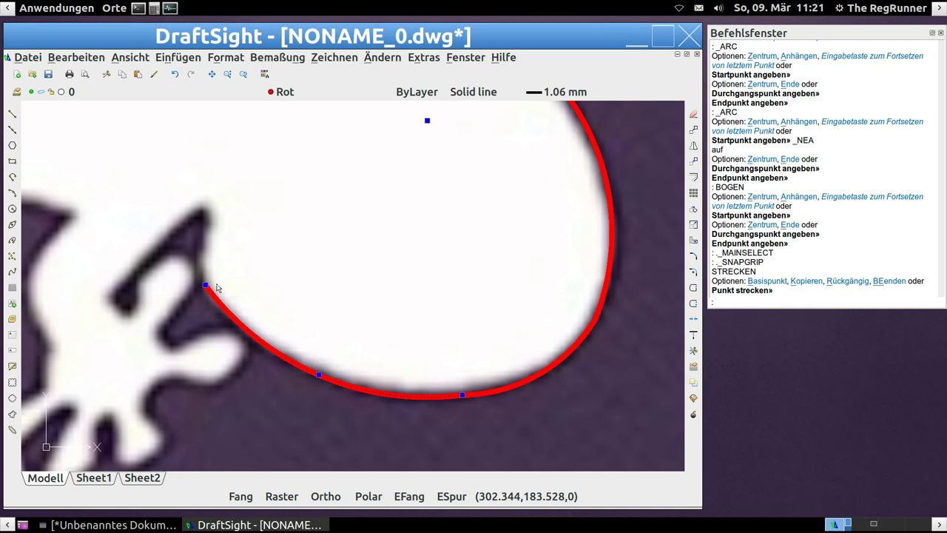
{"action": "scroll", "coordinate": [191, 271], "scroll_direction": "up", "scroll_amount": 2}
{"action": "scroll", "coordinate": [192, 273], "scroll_direction": "up", "scroll_amount": 2}
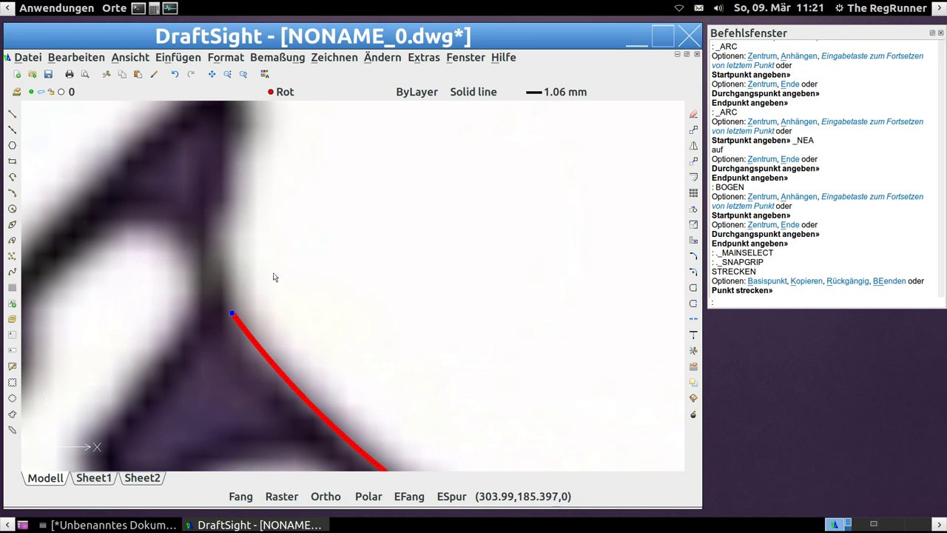
Draw an arc from the outline's end up the leg edge to near its tip
{"action": "left_click", "coordinate": [747, 301]}
{"action": "type", "text": "BOGEN"}
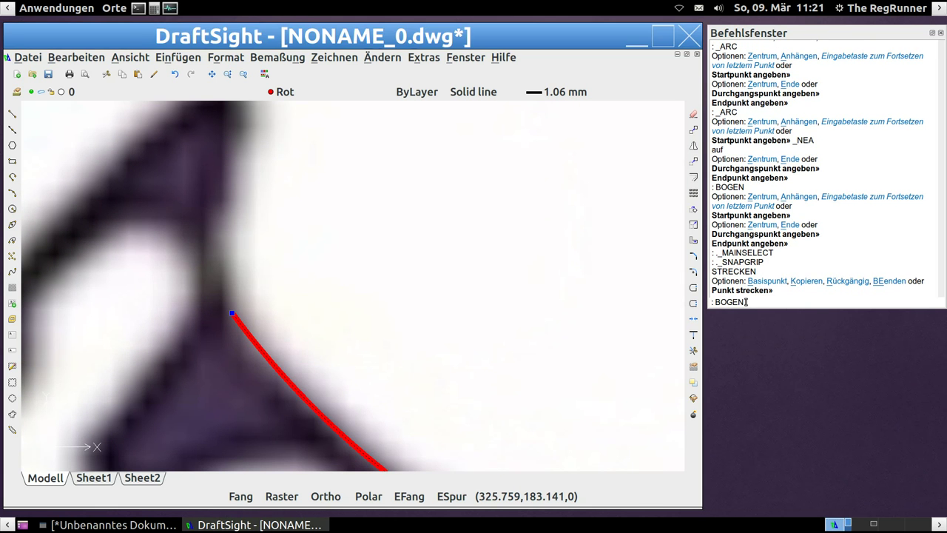
{"action": "key", "text": "Return"}
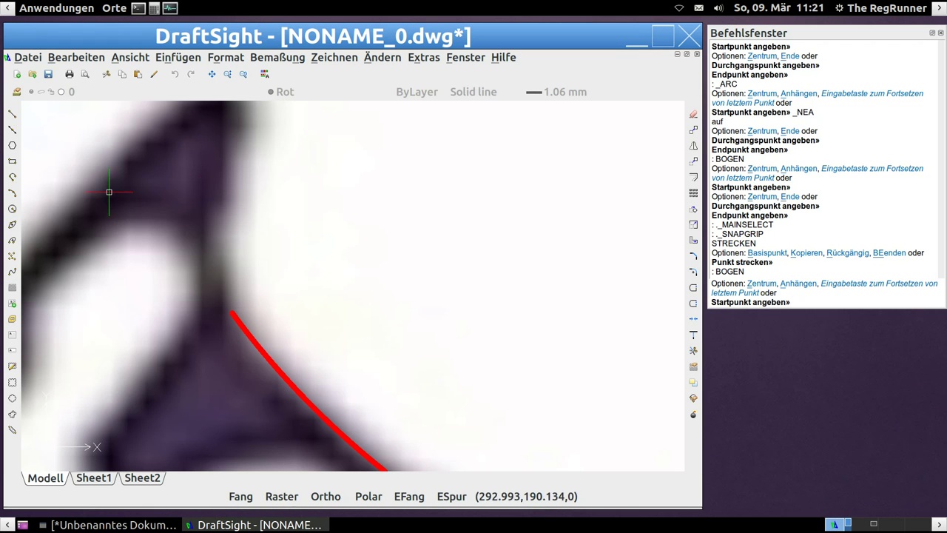
{"action": "left_click", "coordinate": [12, 193]}
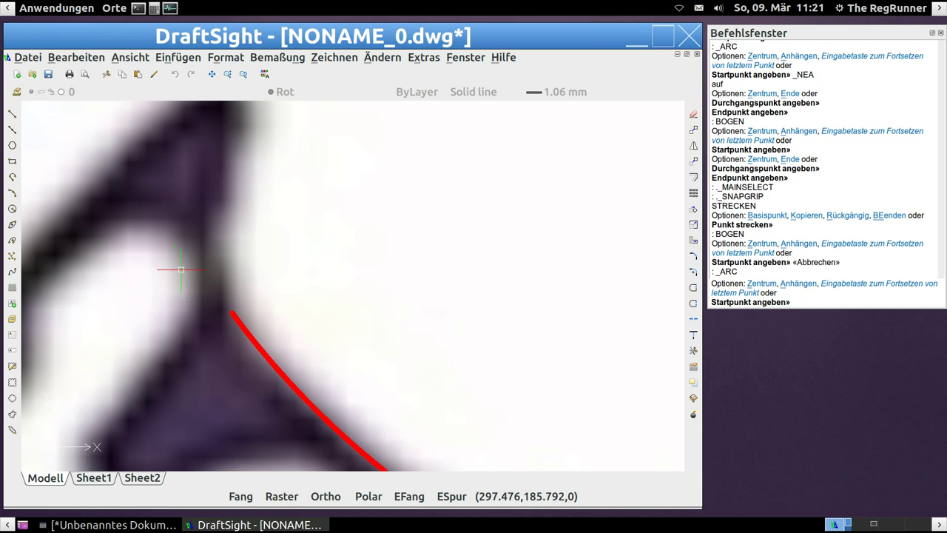
{"action": "left_click", "coordinate": [231, 313]}
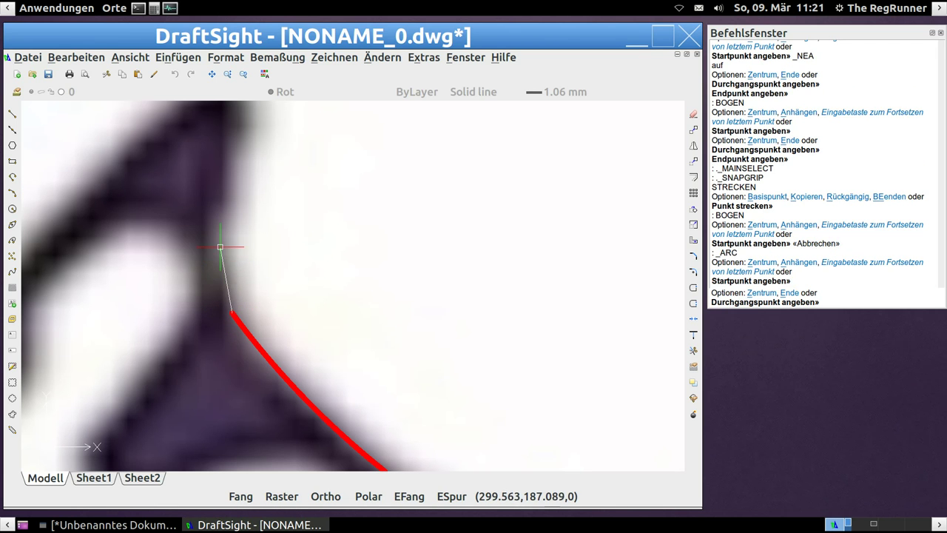
{"action": "left_click", "coordinate": [222, 219]}
{"action": "scroll", "coordinate": [222, 219], "scroll_direction": "down", "scroll_amount": 2}
{"action": "scroll", "coordinate": [223, 185], "scroll_direction": "down", "scroll_amount": 2}
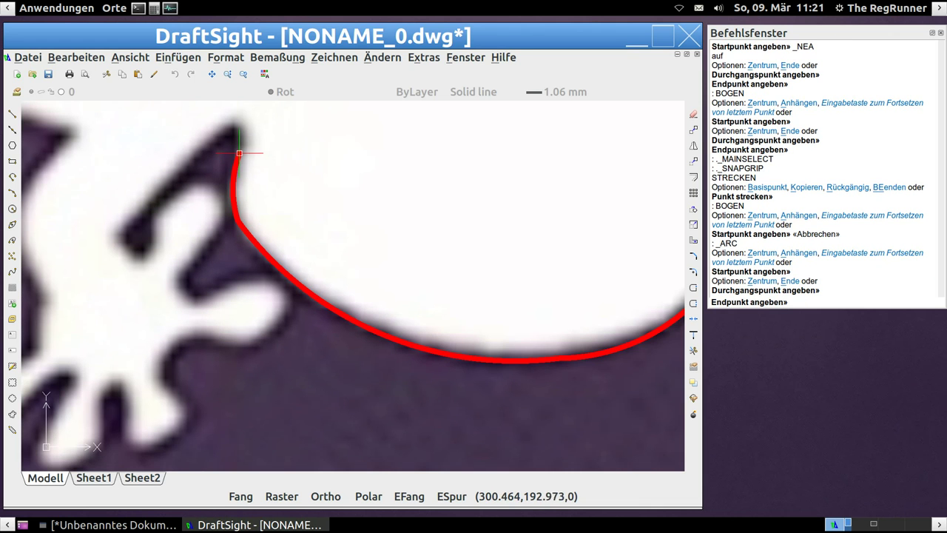
{"action": "left_click", "coordinate": [239, 150]}
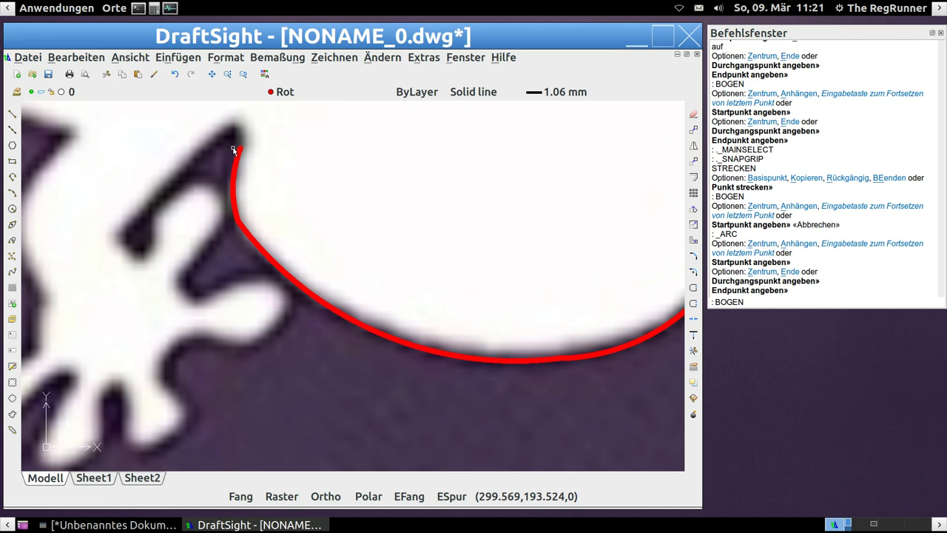
Add an arc wrapping around the rounded leg tip
{"action": "scroll", "coordinate": [238, 145], "scroll_direction": "up", "scroll_amount": 4}
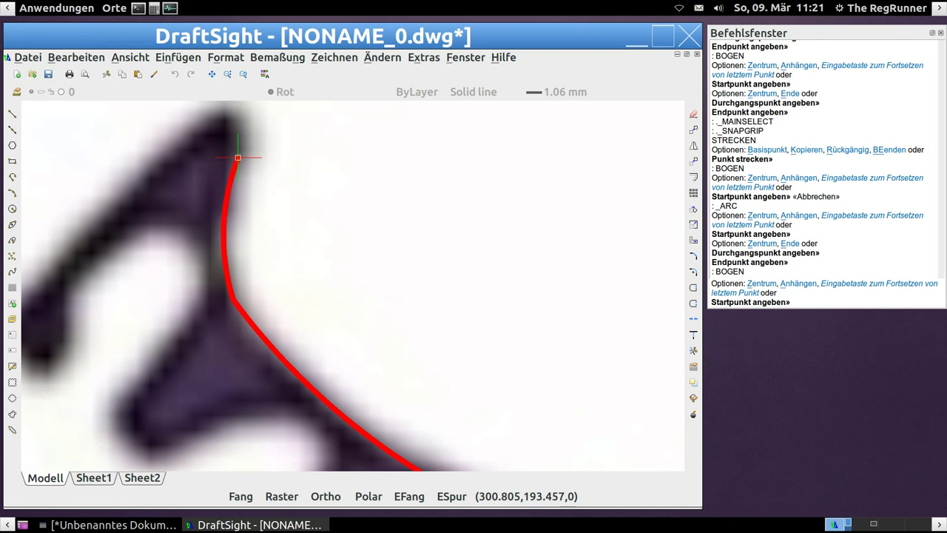
{"action": "left_click", "coordinate": [237, 157]}
{"action": "left_click", "coordinate": [224, 121]}
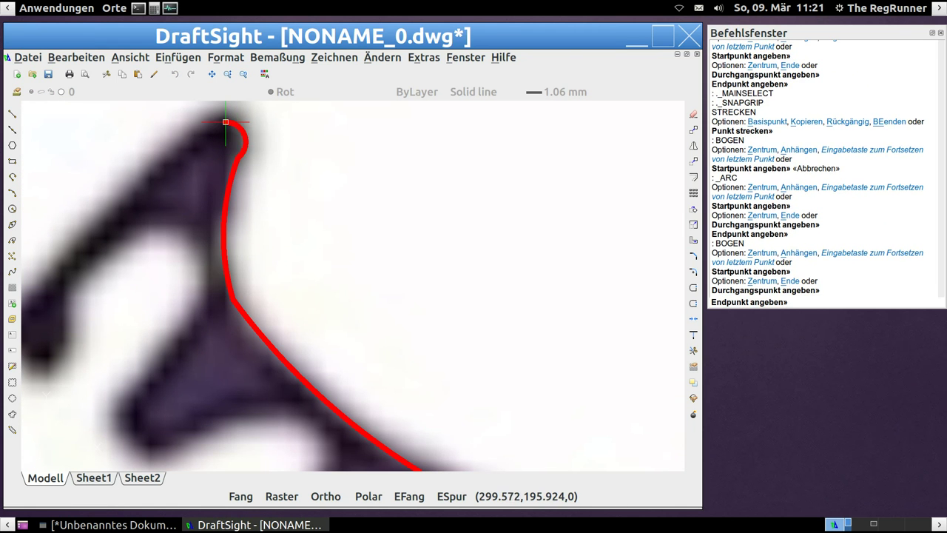
{"action": "left_click", "coordinate": [199, 128]}
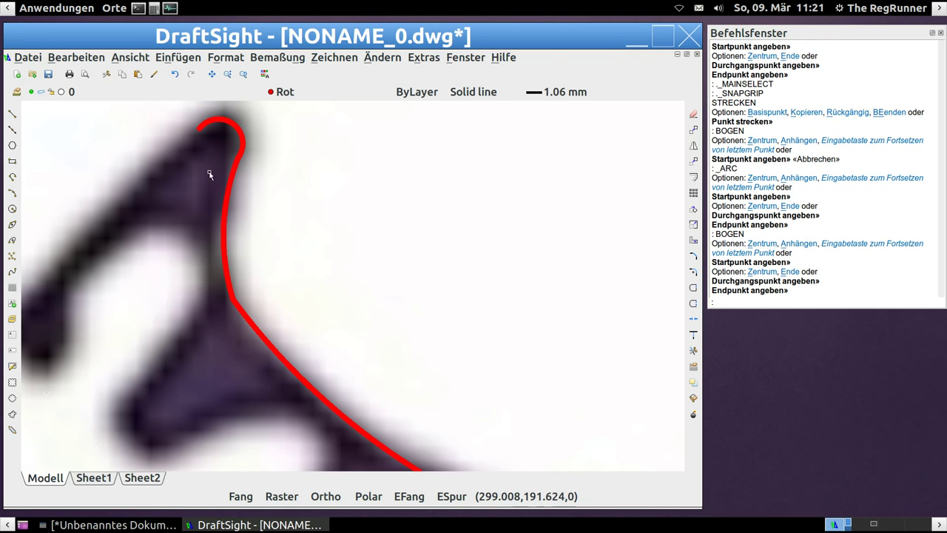
{"action": "scroll", "coordinate": [179, 224], "scroll_direction": "down", "scroll_amount": 2}
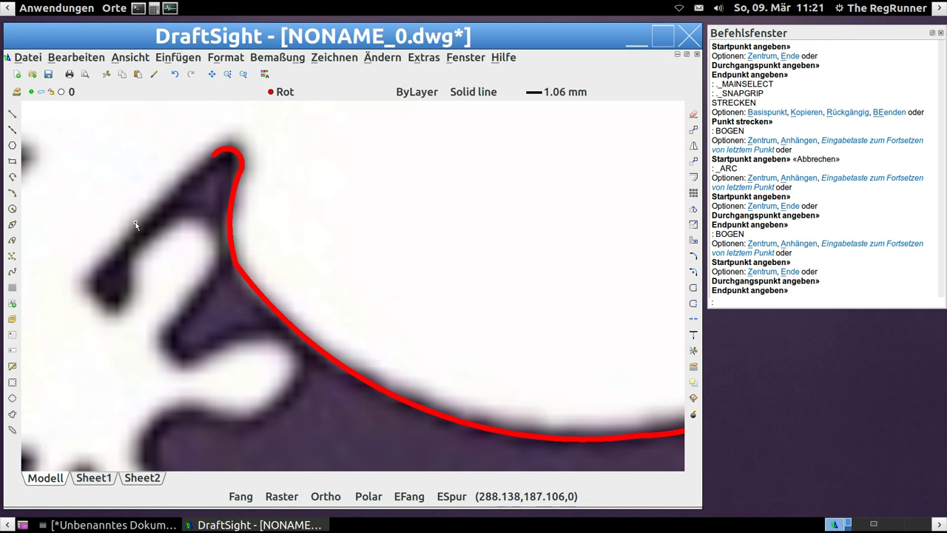
Draw a line from the arc's end, then undo the stray result
{"action": "left_click", "coordinate": [13, 116]}
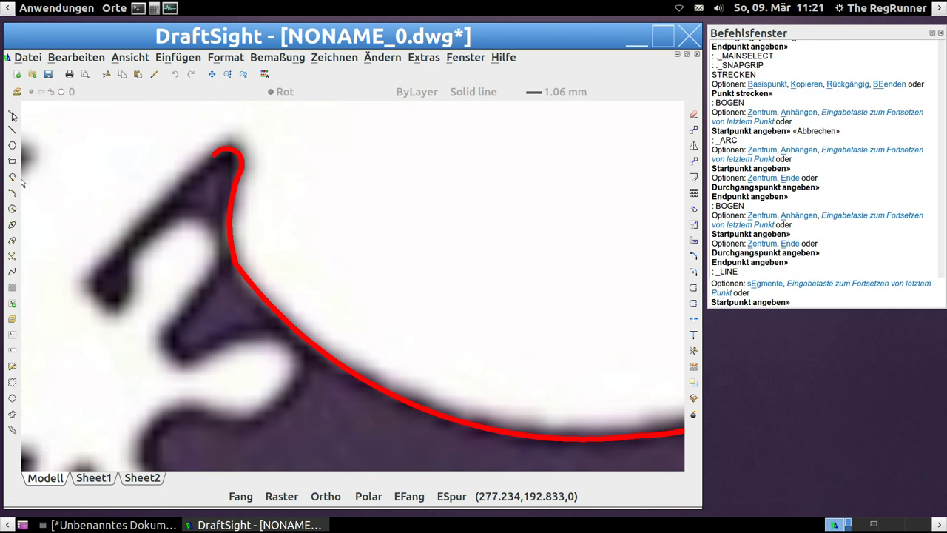
{"action": "left_click", "coordinate": [213, 155]}
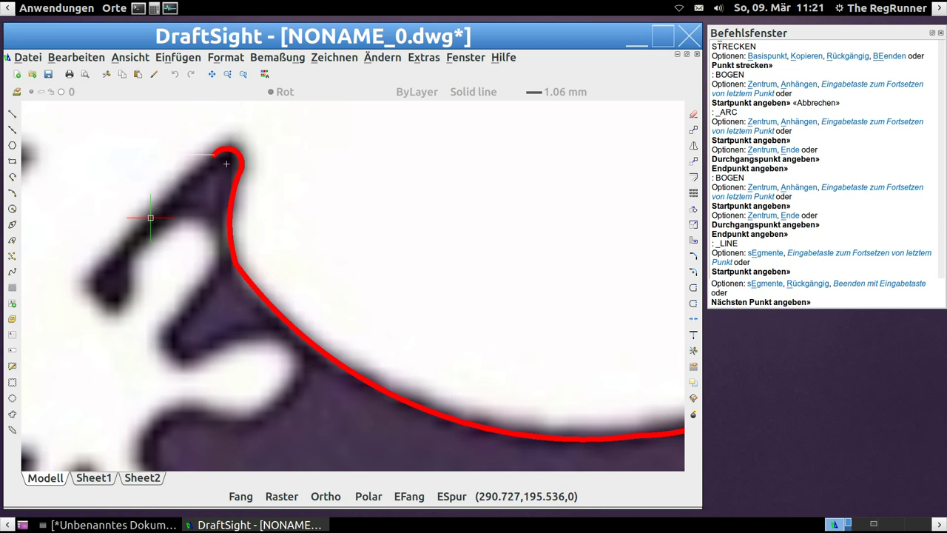
{"action": "left_click", "coordinate": [150, 217]}
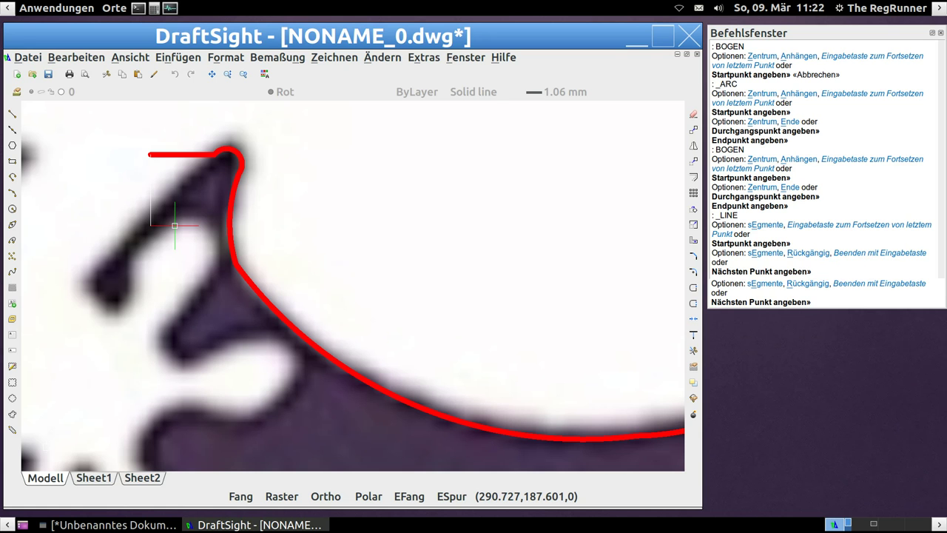
{"action": "key", "text": "Escape"}
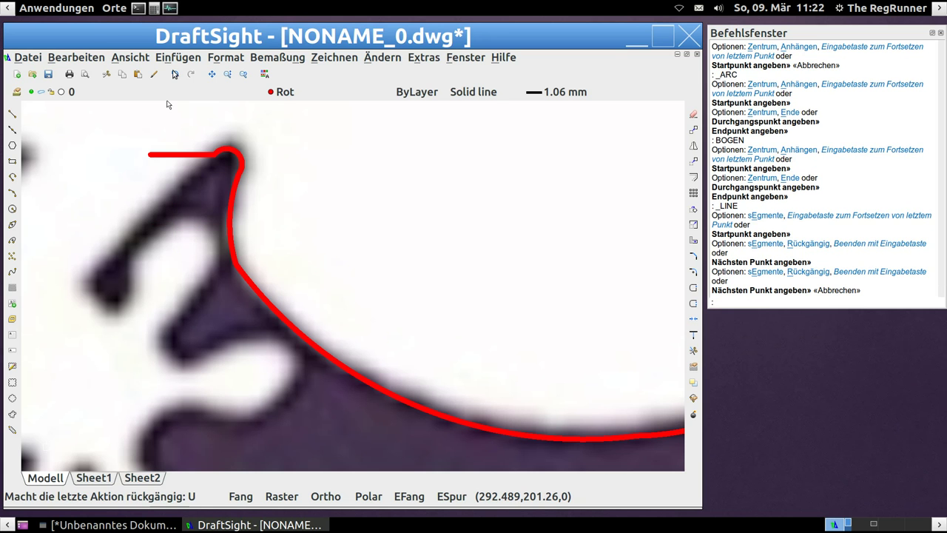
{"action": "left_click", "coordinate": [175, 75]}
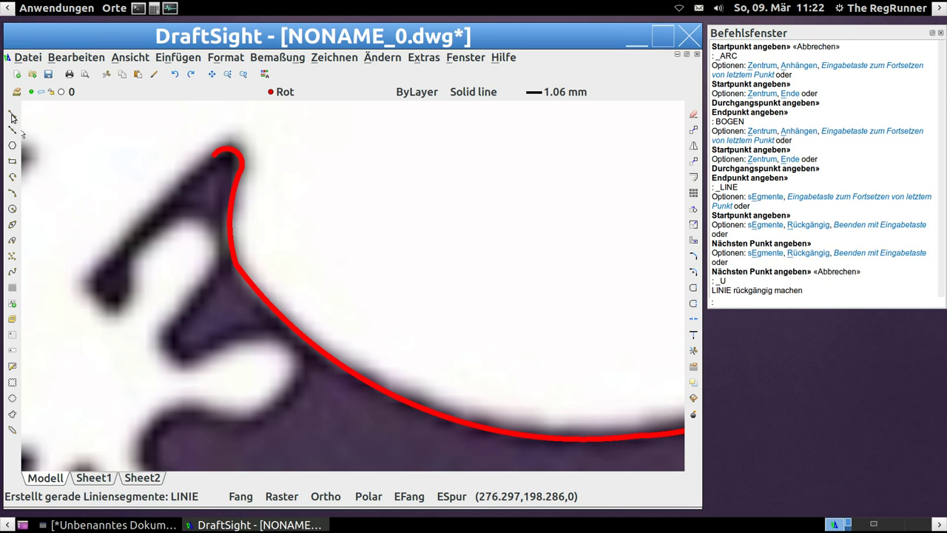
Draw a line with Ortho off from the curve tip down to the toe's lower end
{"action": "left_click", "coordinate": [12, 114]}
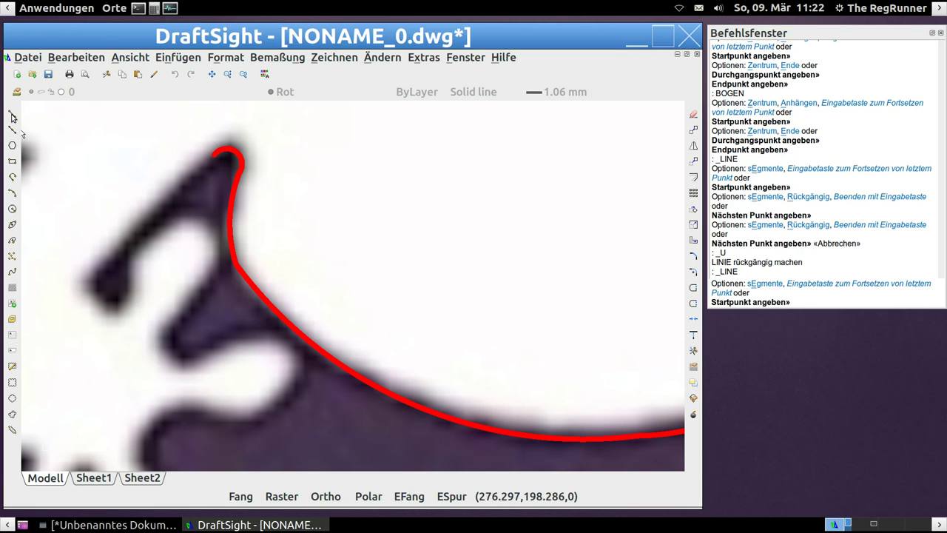
{"action": "left_click", "coordinate": [225, 157]}
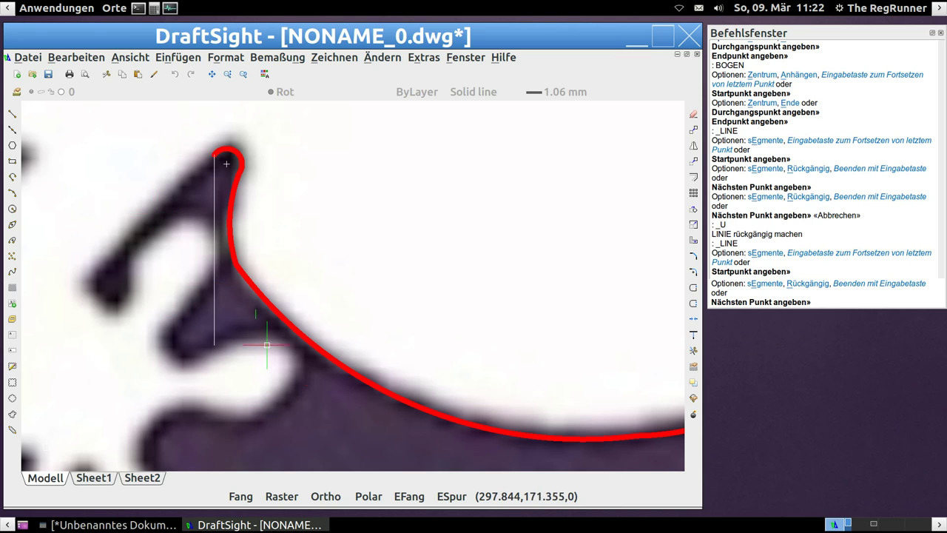
{"action": "left_click", "coordinate": [329, 501]}
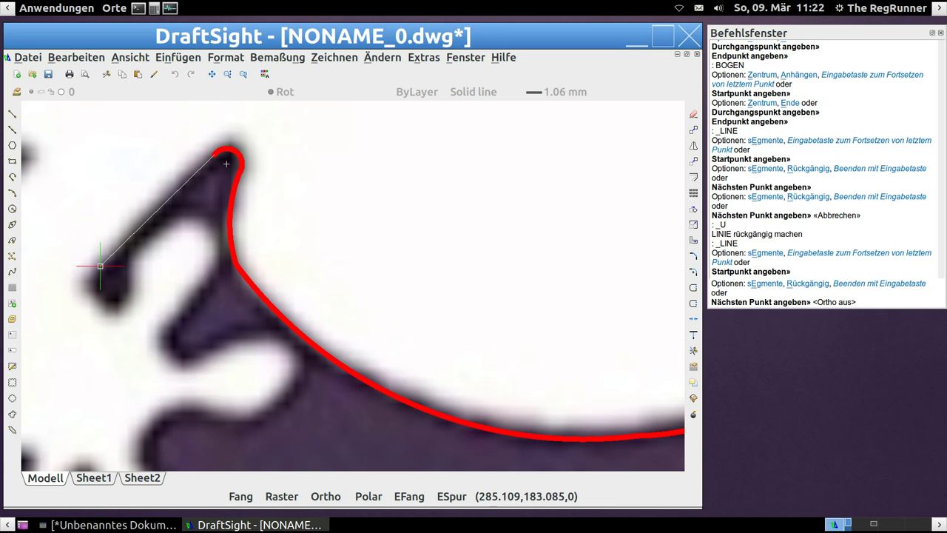
{"action": "left_click", "coordinate": [99, 263]}
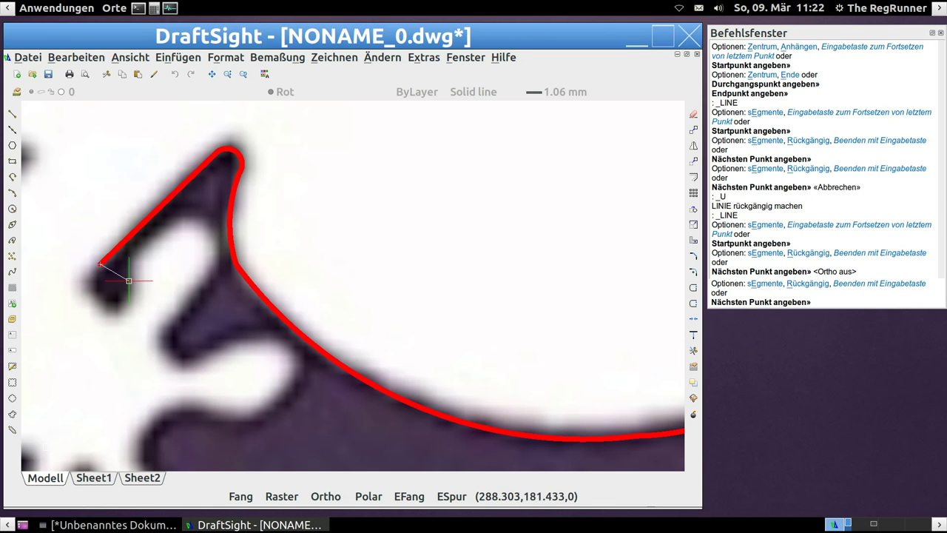
{"action": "key", "text": "Escape"}
Add a small three-point arc at the line's end curling around the toe tip
{"action": "left_click", "coordinate": [12, 192]}
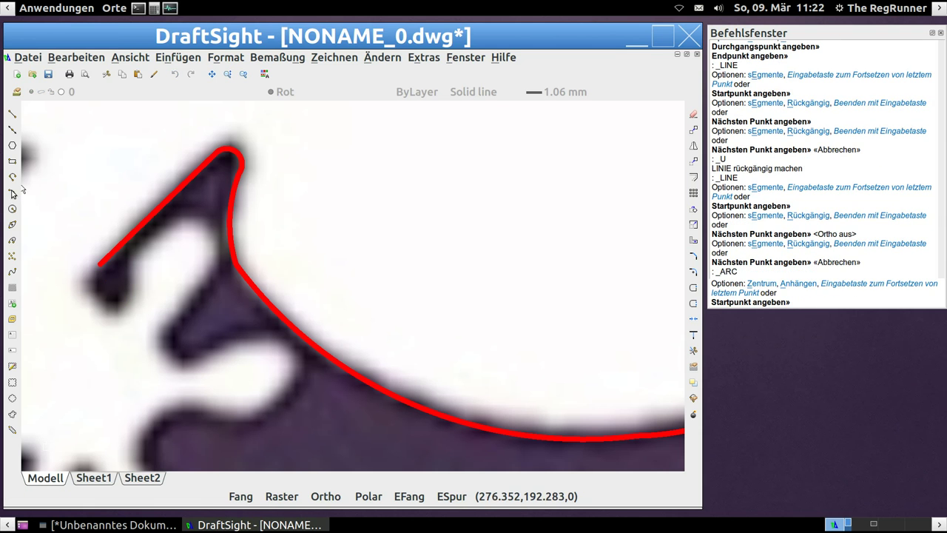
{"action": "left_click", "coordinate": [99, 264]}
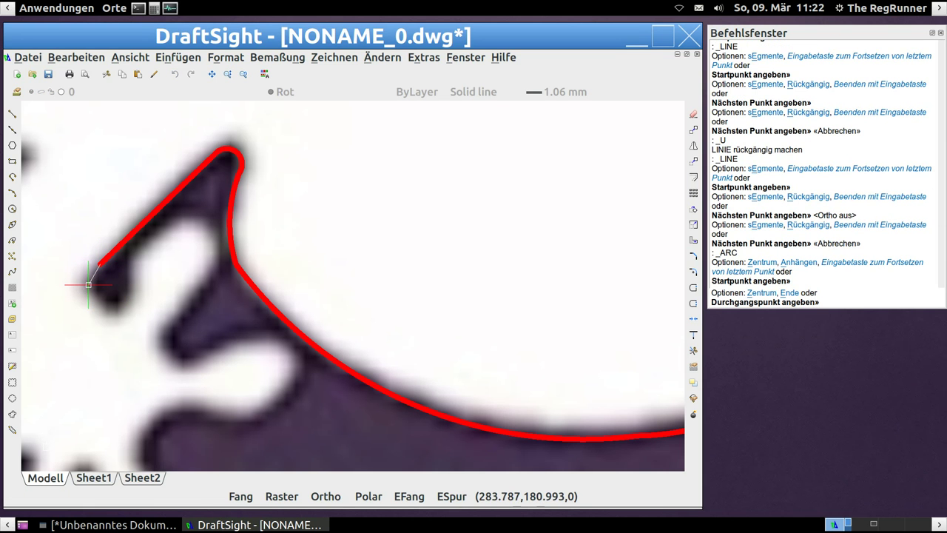
{"action": "left_click", "coordinate": [99, 302]}
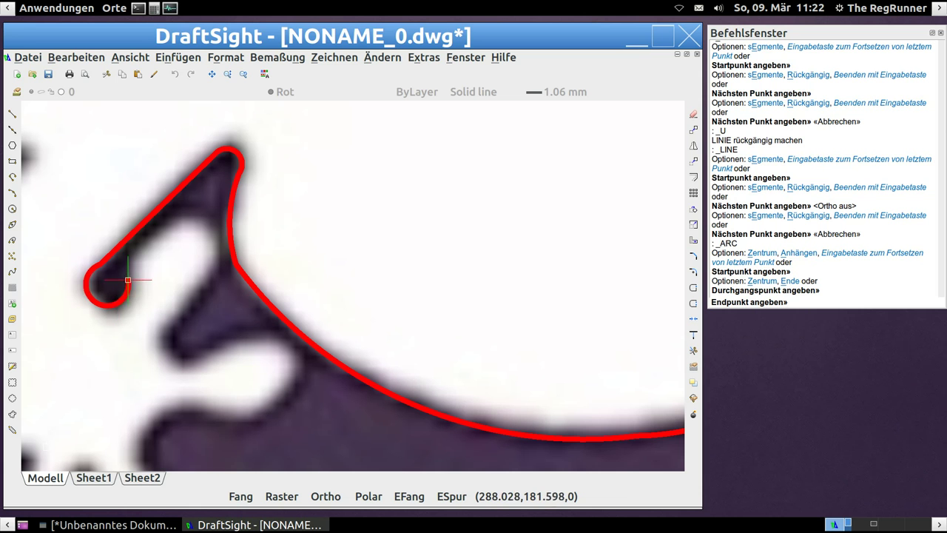
{"action": "left_click", "coordinate": [127, 274]}
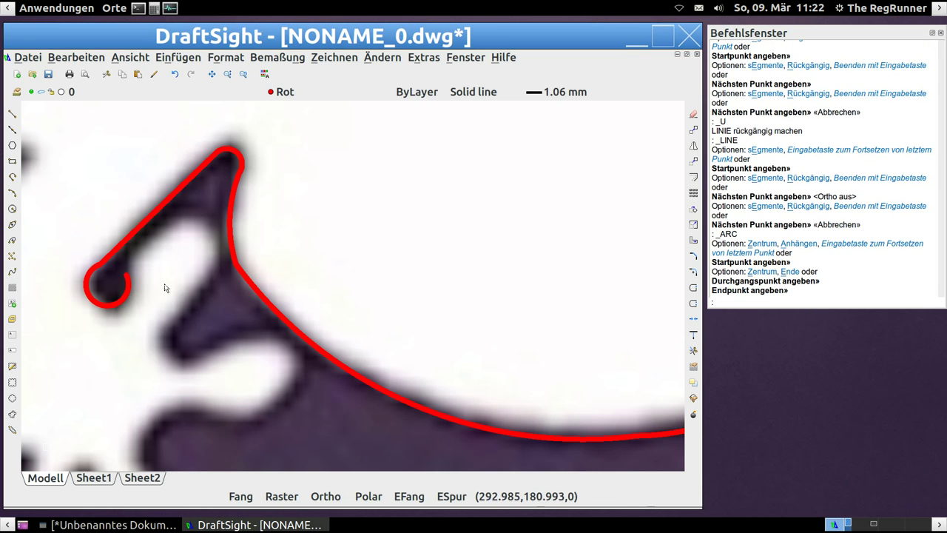
{"action": "scroll", "coordinate": [163, 286], "scroll_direction": "down", "scroll_amount": 2}
Cancel the pending command and zoom out over the whole drawing
{"action": "scroll", "coordinate": [298, 294], "scroll_direction": "down", "scroll_amount": 2}
{"action": "scroll", "coordinate": [292, 311], "scroll_direction": "down", "scroll_amount": 3}
{"action": "scroll", "coordinate": [281, 326], "scroll_direction": "up", "scroll_amount": 2}
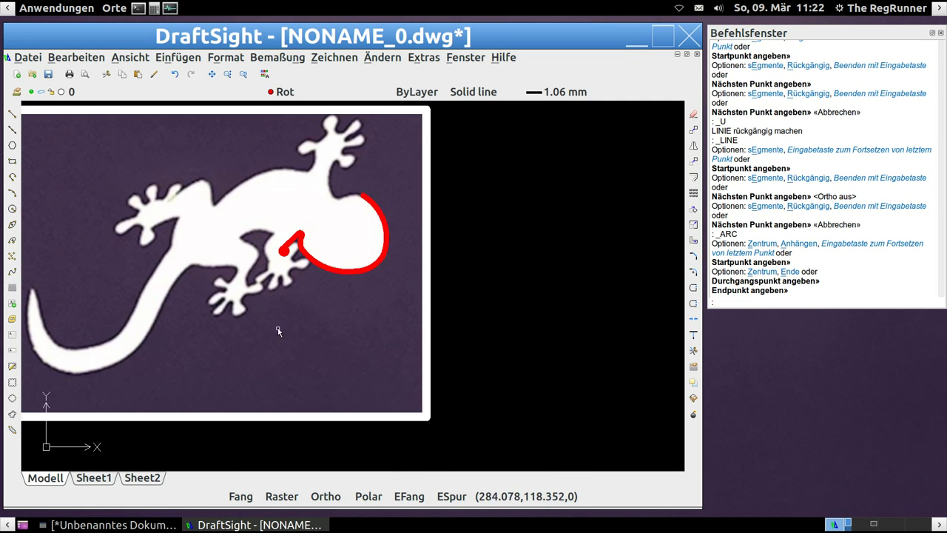
{"action": "scroll", "coordinate": [334, 318], "scroll_direction": "down", "scroll_amount": 2}
{"action": "scroll", "coordinate": [334, 317], "scroll_direction": "up", "scroll_amount": 1}
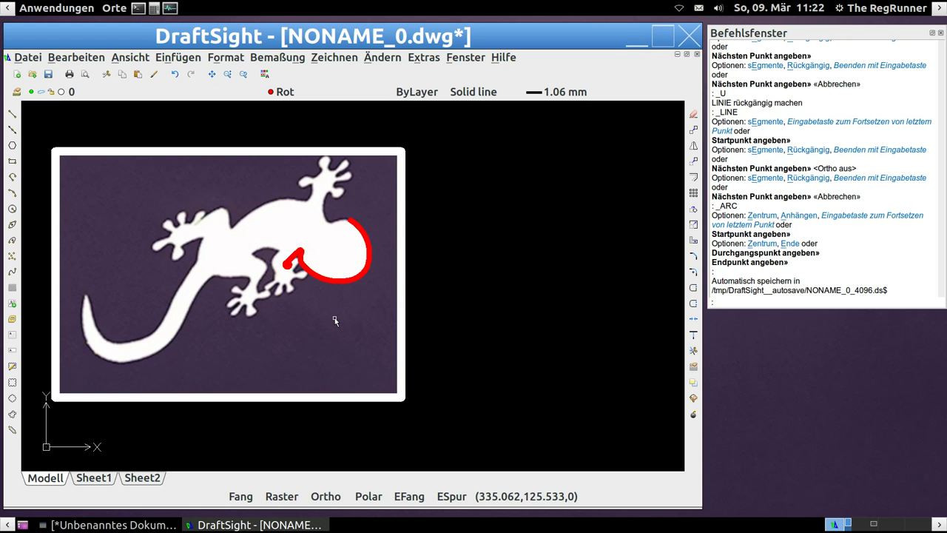
{"action": "key", "text": "Escape"}
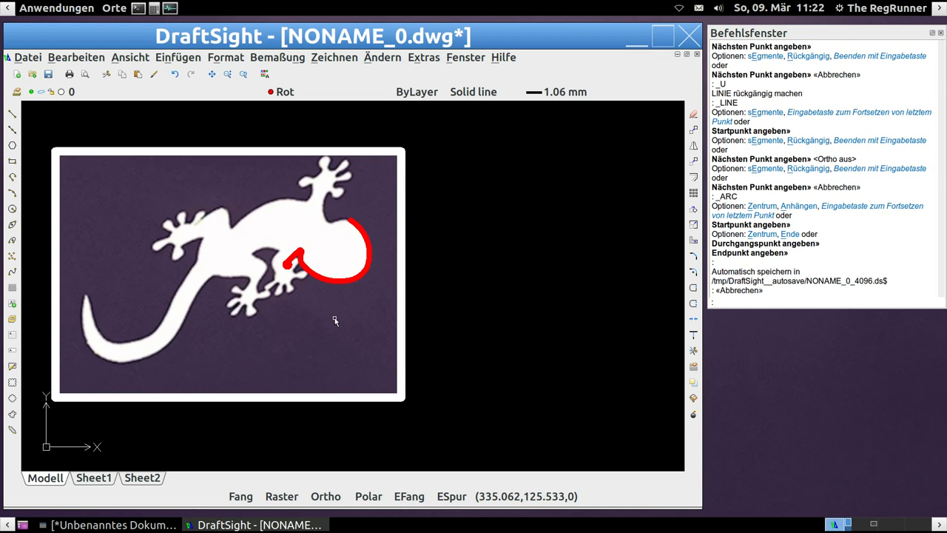
{"action": "scroll", "coordinate": [264, 303], "scroll_direction": "down", "scroll_amount": 1}
{"action": "scroll", "coordinate": [265, 297], "scroll_direction": "up", "scroll_amount": 1}
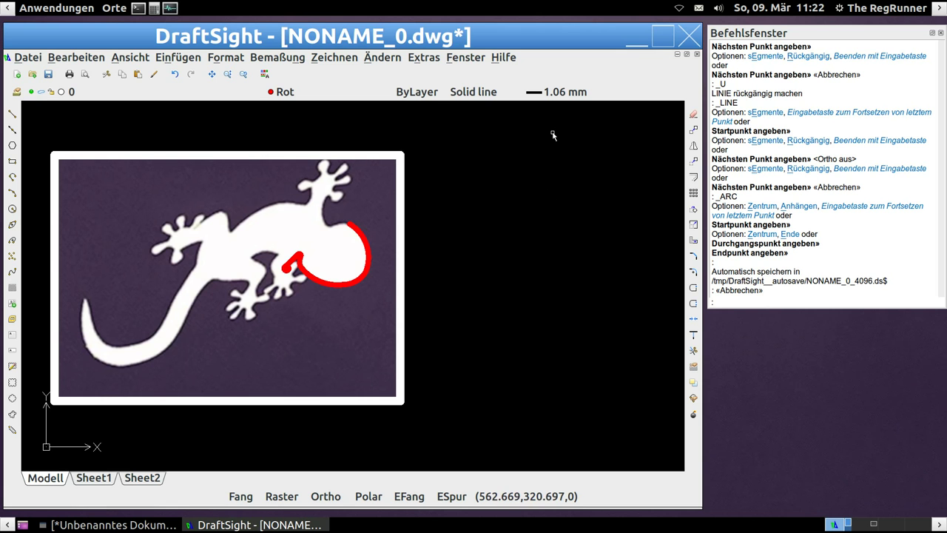
{"action": "scroll", "coordinate": [553, 136], "scroll_direction": "down", "scroll_amount": 1}
Window-select the image and outline, then deselect the image to keep only the red outline
{"action": "left_click", "coordinate": [515, 138]}
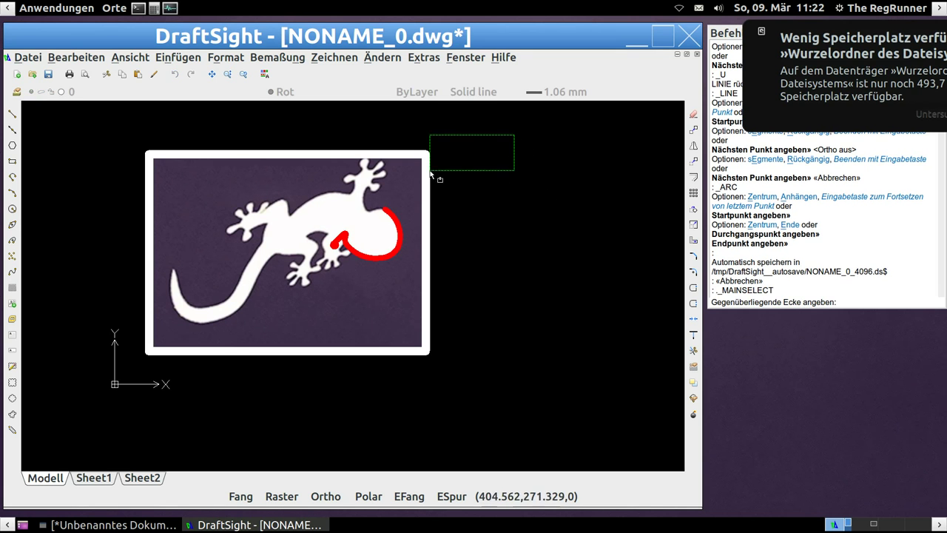
{"action": "left_click", "coordinate": [103, 384]}
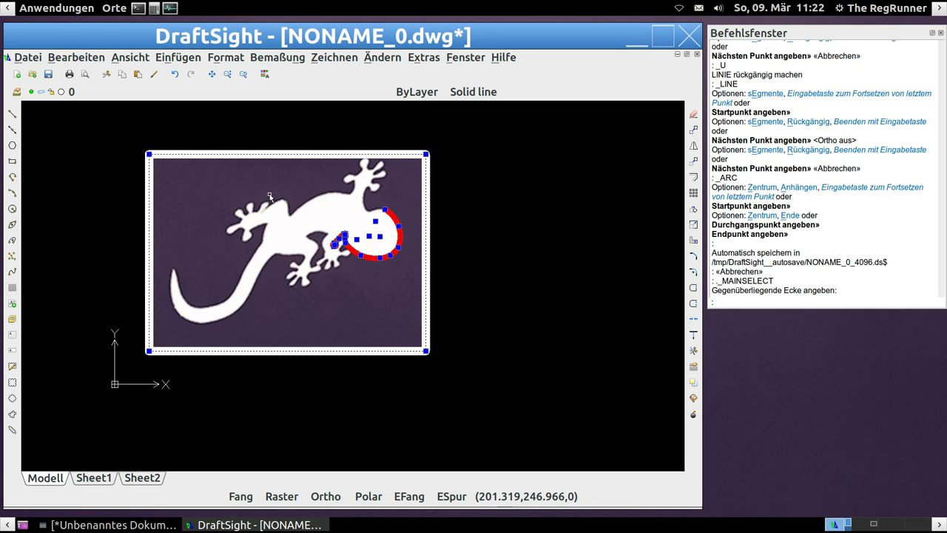
{"action": "scroll", "coordinate": [269, 196], "scroll_direction": "up", "scroll_amount": 1}
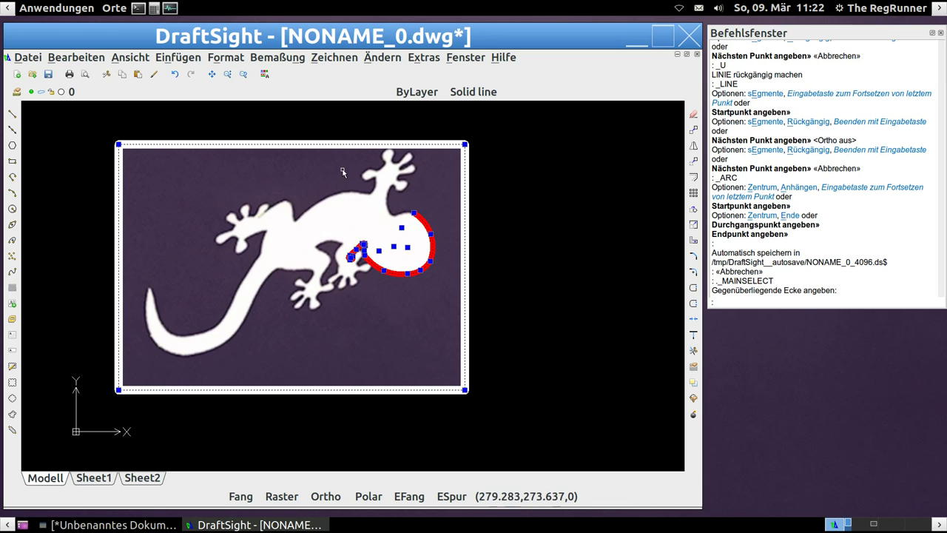
{"action": "left_click", "coordinate": [288, 148], "text": "shift"}
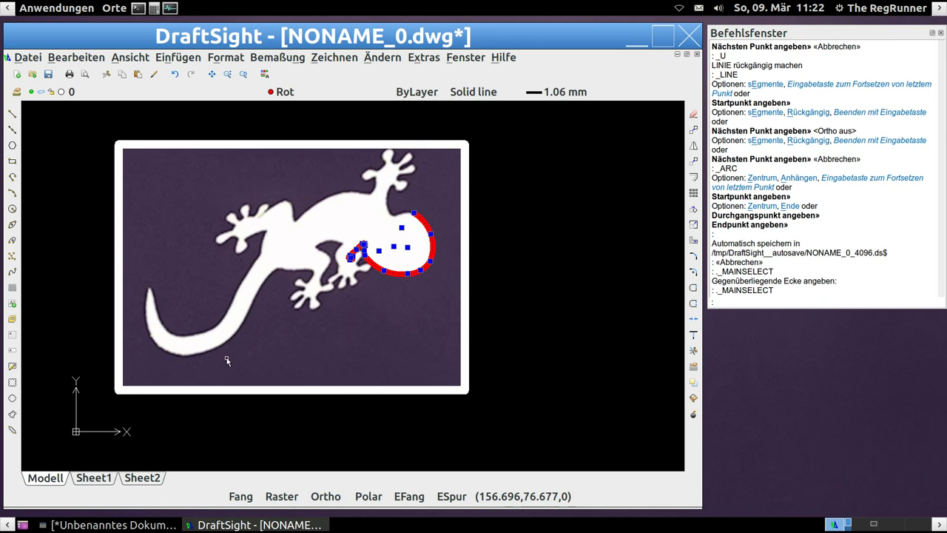
{"action": "scroll", "coordinate": [525, 293], "scroll_direction": "down", "scroll_amount": 1}
{"action": "scroll", "coordinate": [503, 288], "scroll_direction": "down", "scroll_amount": 2}
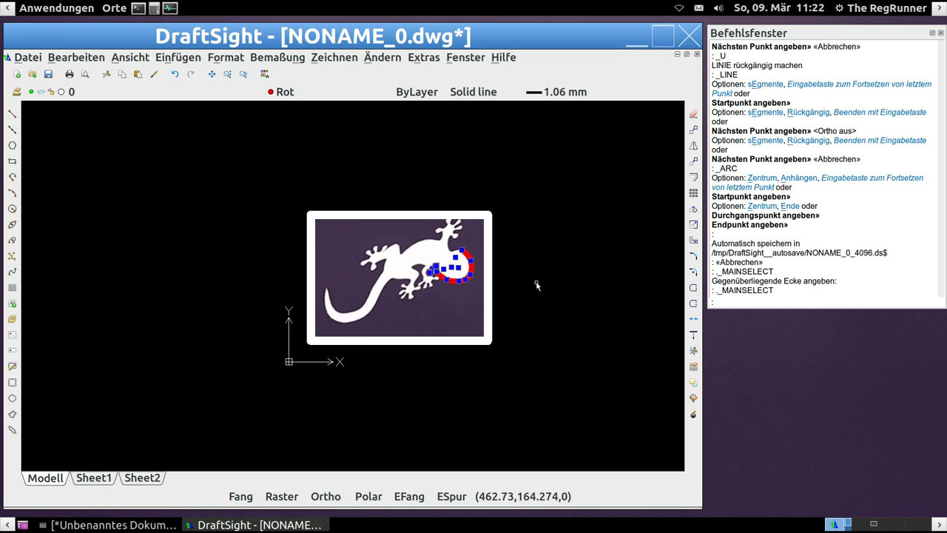
{"action": "scroll", "coordinate": [553, 278], "scroll_direction": "up", "scroll_amount": 1}
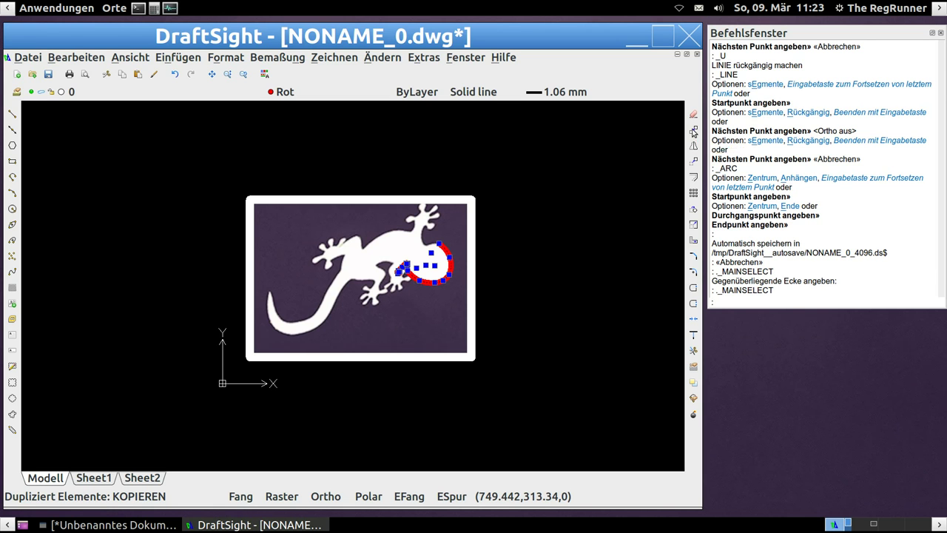
Copy the seven-object red outline into empty space left of the gecko image and zoom in on it
{"action": "left_click", "coordinate": [694, 132]}
{"action": "scroll", "coordinate": [540, 261], "scroll_direction": "down", "scroll_amount": 2}
{"action": "scroll", "coordinate": [544, 259], "scroll_direction": "down", "scroll_amount": 3}
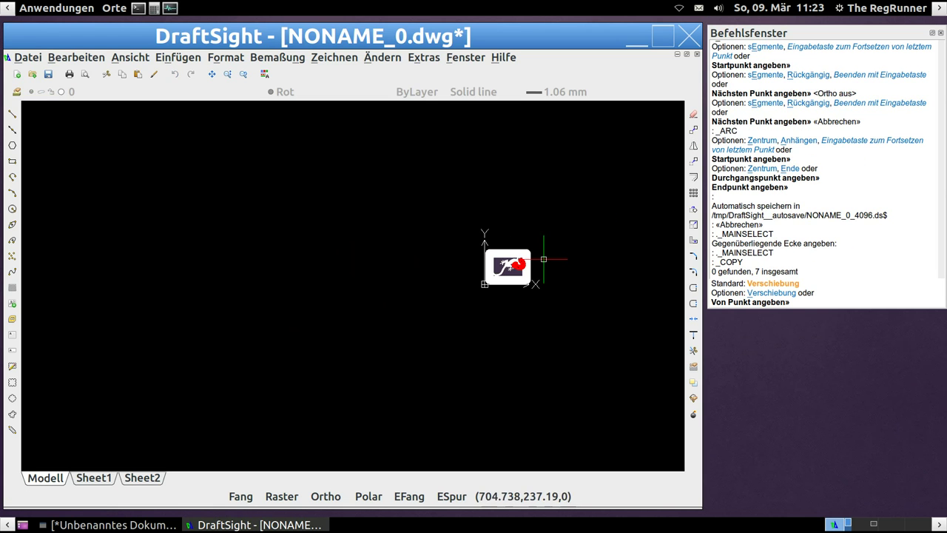
{"action": "left_click", "coordinate": [585, 260]}
{"action": "left_click", "coordinate": [382, 259]}
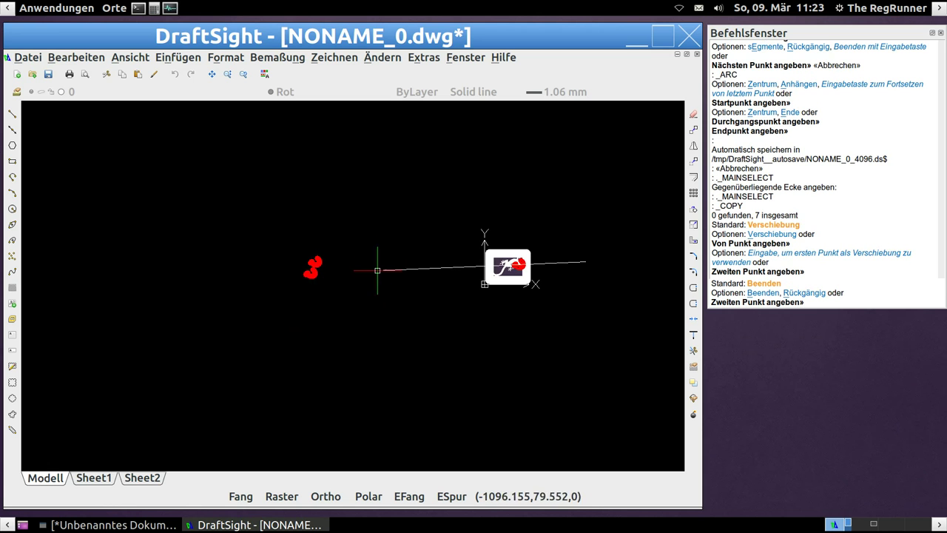
{"action": "key", "text": "Escape"}
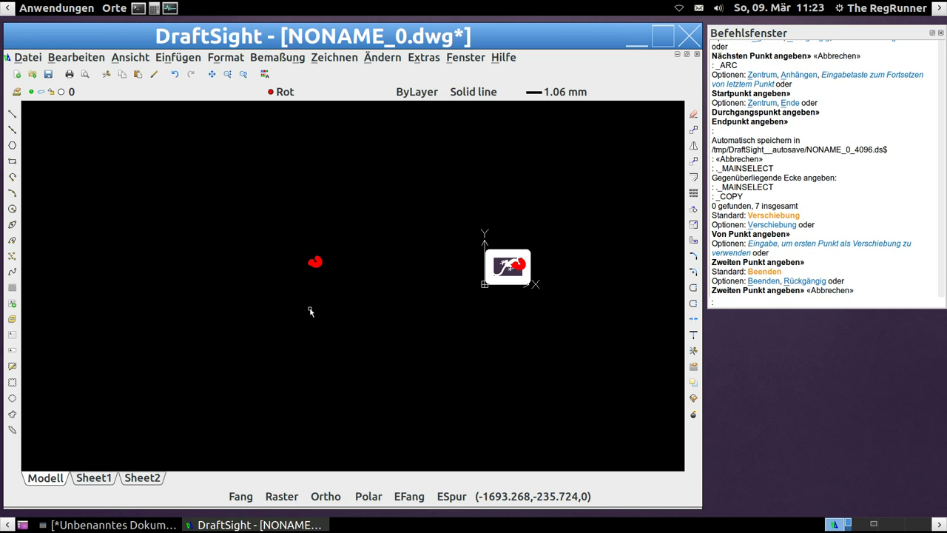
{"action": "scroll", "coordinate": [310, 270], "scroll_direction": "up", "scroll_amount": 2}
{"action": "scroll", "coordinate": [341, 266], "scroll_direction": "up", "scroll_amount": 2}
{"action": "scroll", "coordinate": [363, 258], "scroll_direction": "up", "scroll_amount": 1}
{"action": "scroll", "coordinate": [391, 205], "scroll_direction": "up", "scroll_amount": 3}
{"action": "scroll", "coordinate": [391, 205], "scroll_direction": "down", "scroll_amount": 2}
{"action": "scroll", "coordinate": [392, 207], "scroll_direction": "up", "scroll_amount": 1}
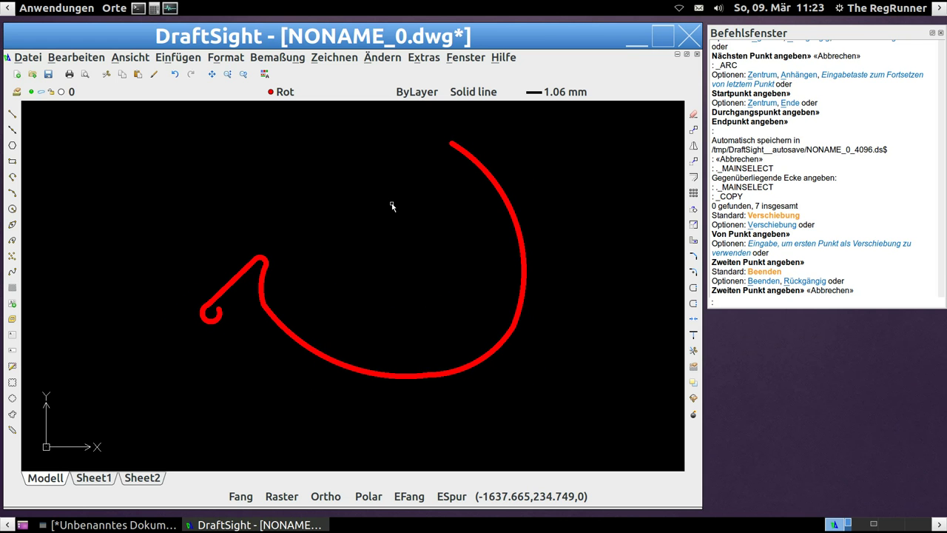